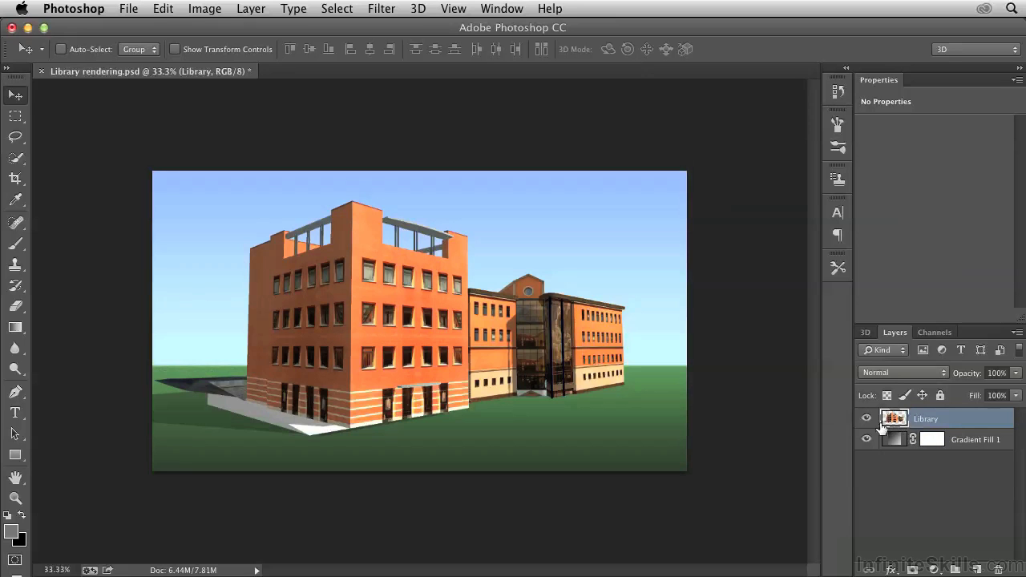
# Step: Convert the Library layer for smart filters and open it in the Filter Gallery
pyautogui.click(379, 11)
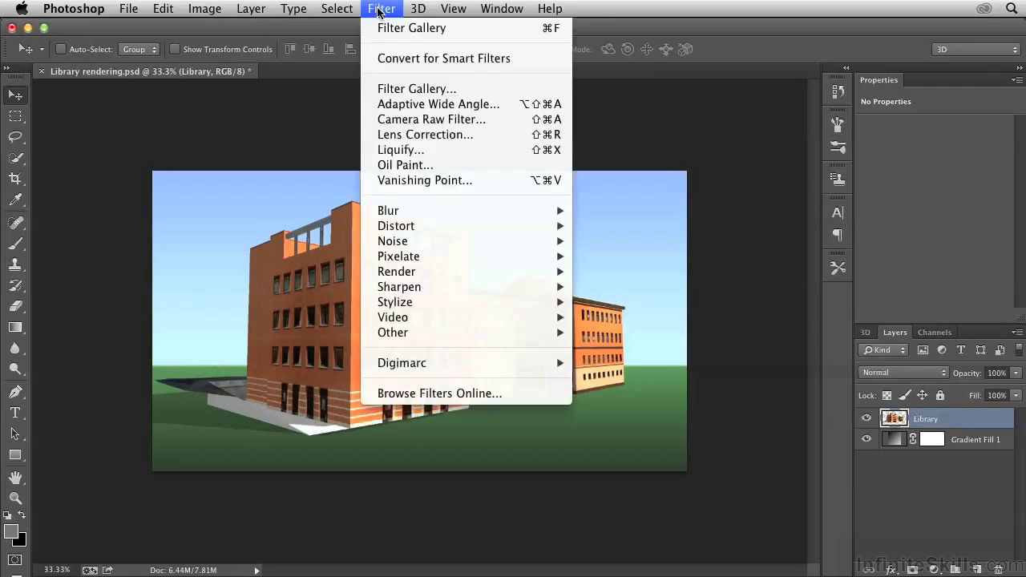
pyautogui.click(393, 60)
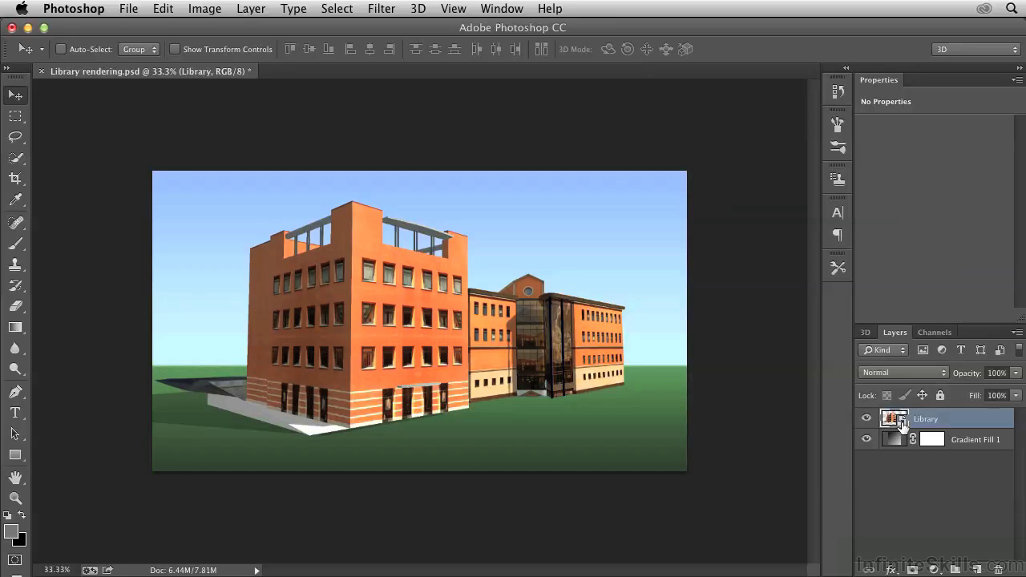
pyautogui.click(379, 8)
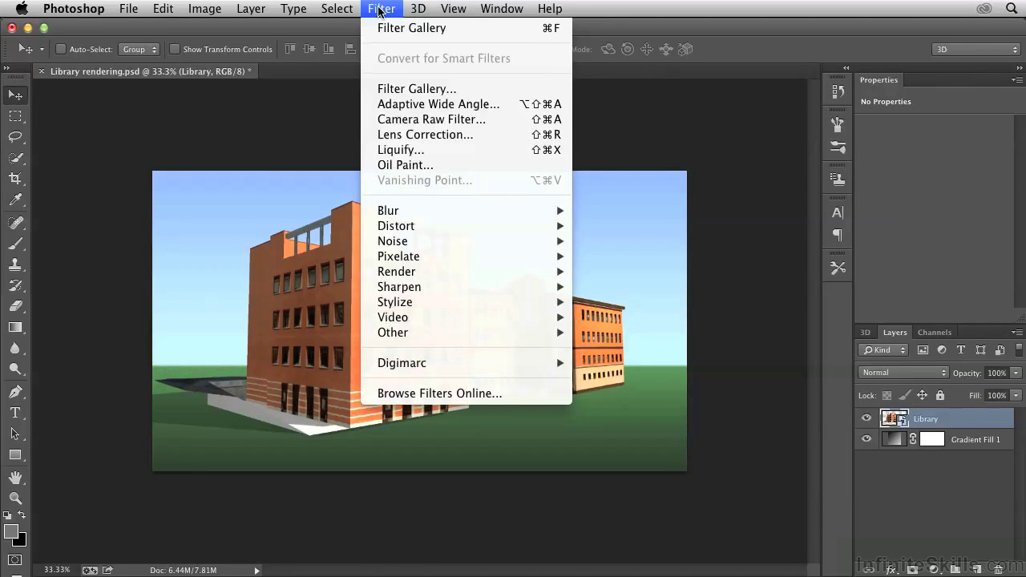
pyautogui.click(389, 89)
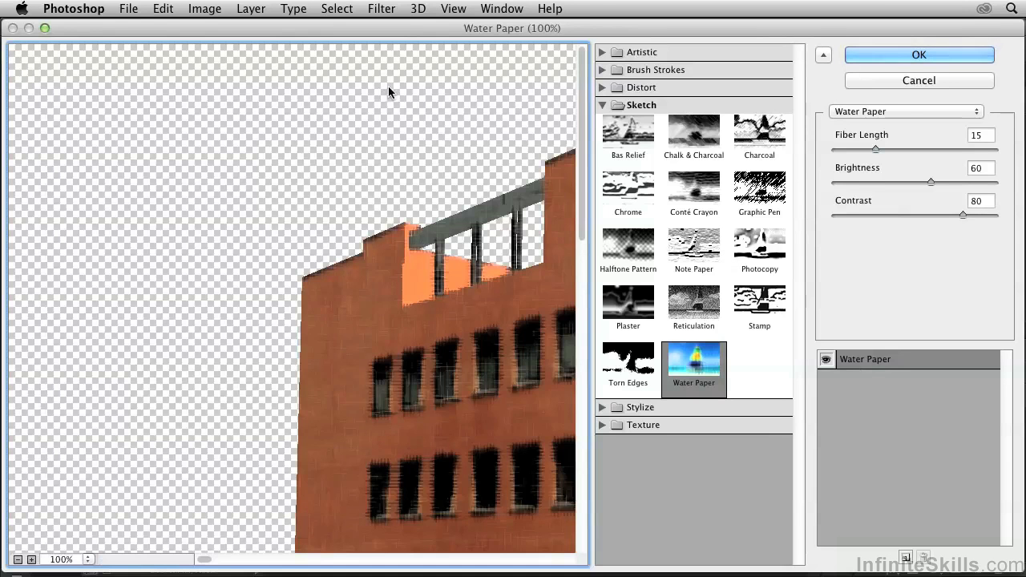
# Step: Try the Artistic Colored Pencil filter on the library building at 50% preview zoom
pyautogui.moveTo(404, 259); pyautogui.dragTo(167, 147)
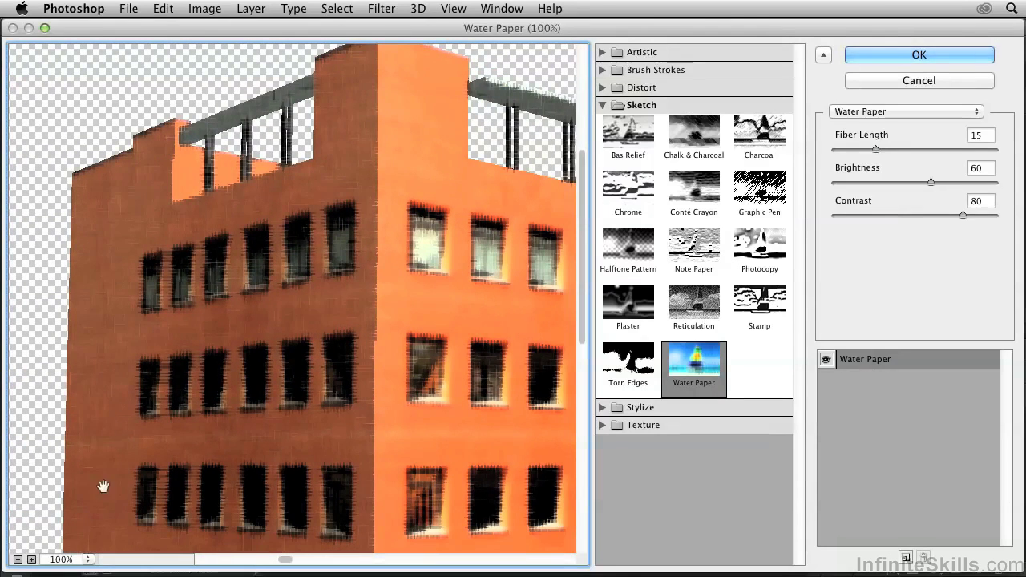
pyautogui.click(18, 560)
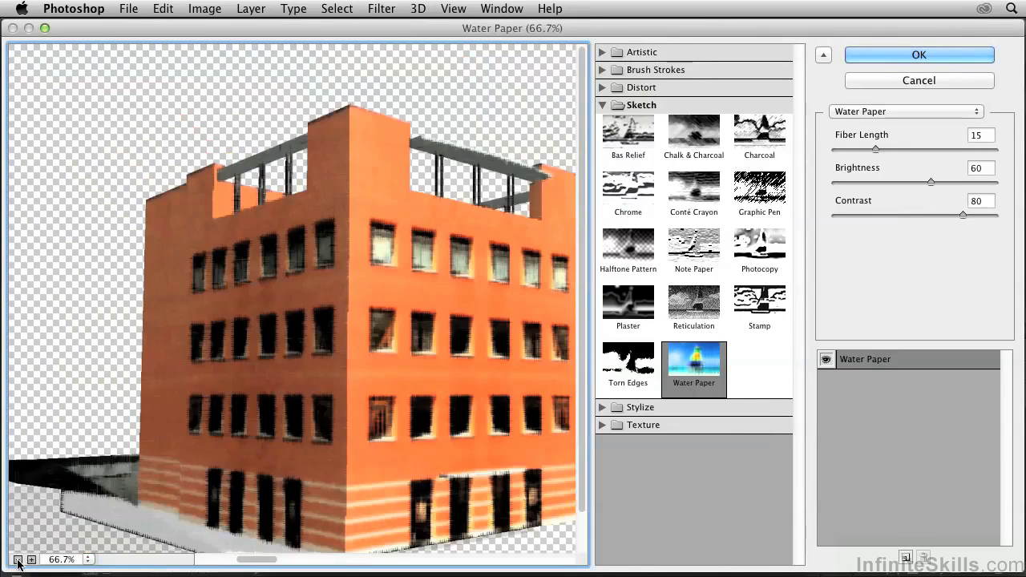
pyautogui.click(18, 559)
pyautogui.moveTo(270, 394); pyautogui.dragTo(148, 373)
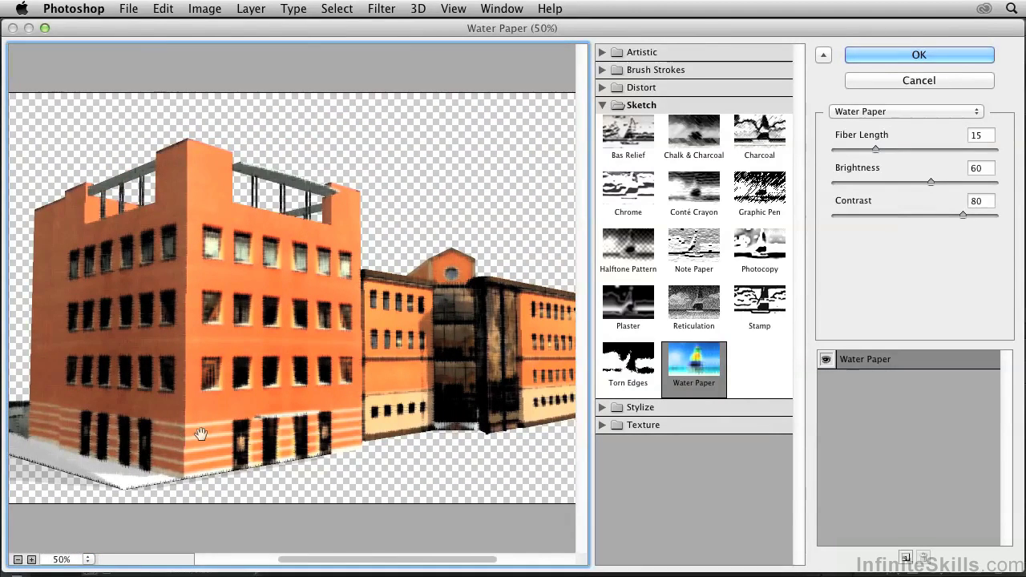
pyautogui.click(638, 88)
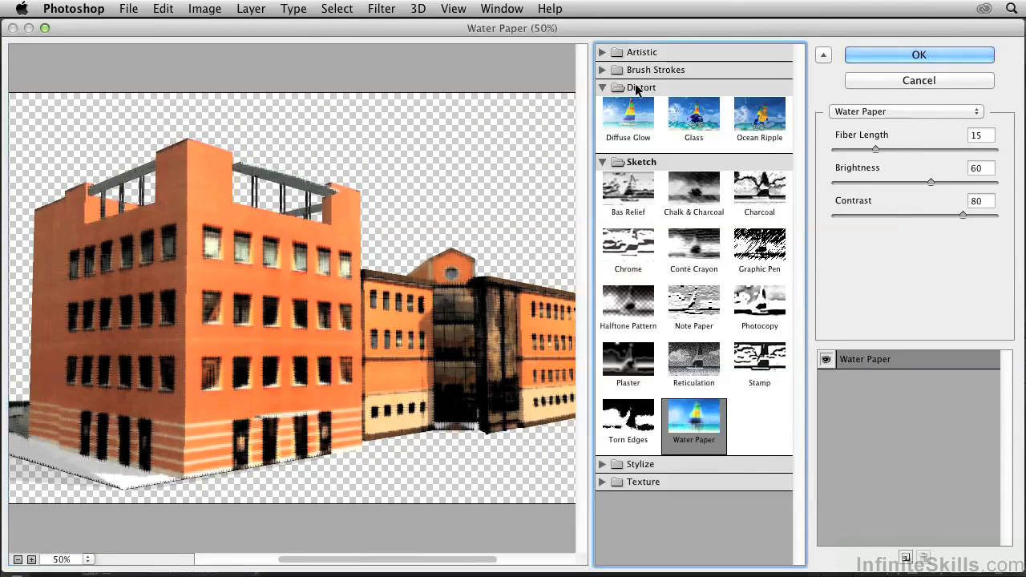
pyautogui.click(646, 71)
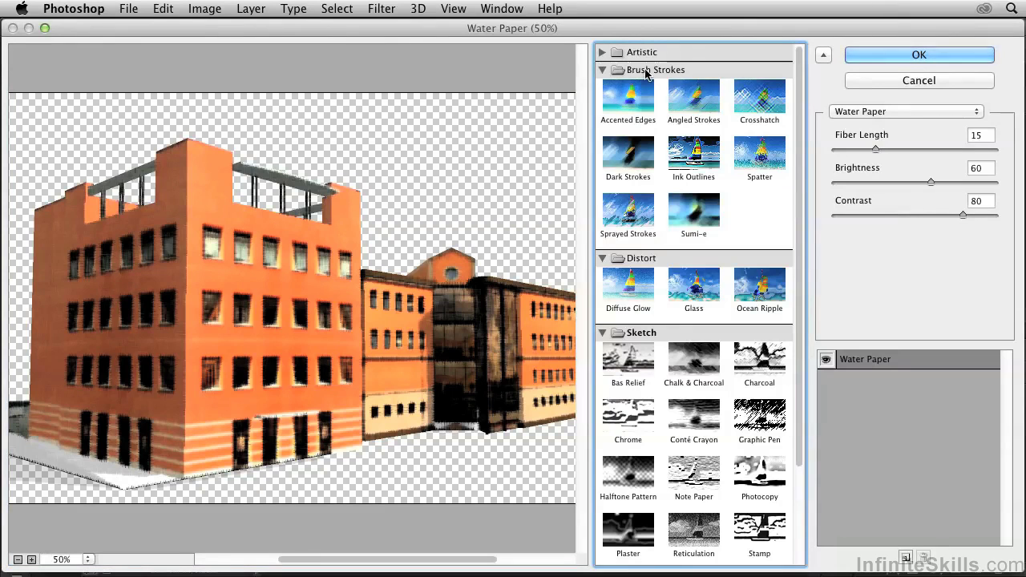
pyautogui.click(645, 55)
pyautogui.click(639, 77)
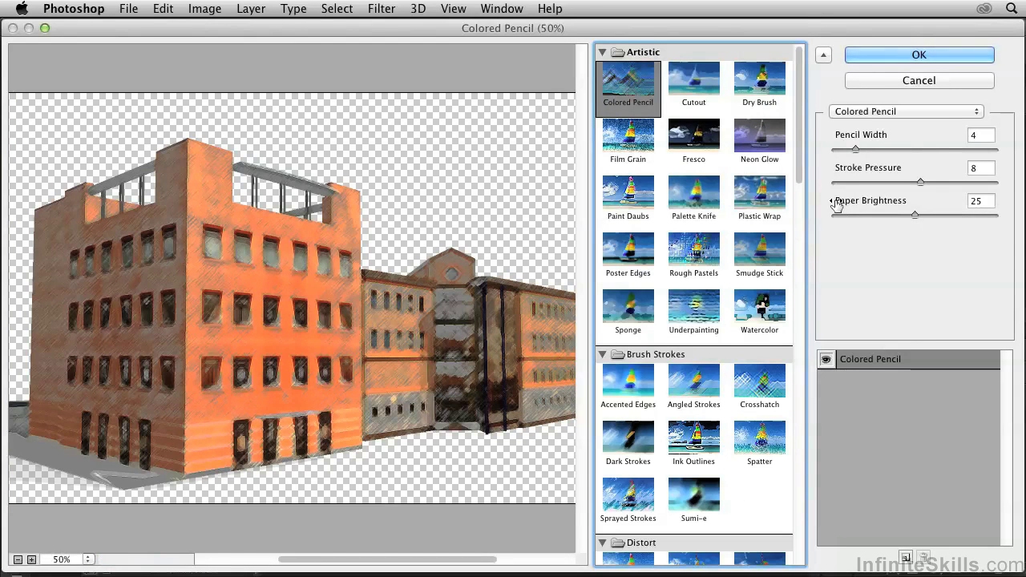
# Step: Try Paint Daubs with a brush size of 13, comparing the Light Rough brush type with Simple
pyautogui.click(633, 205)
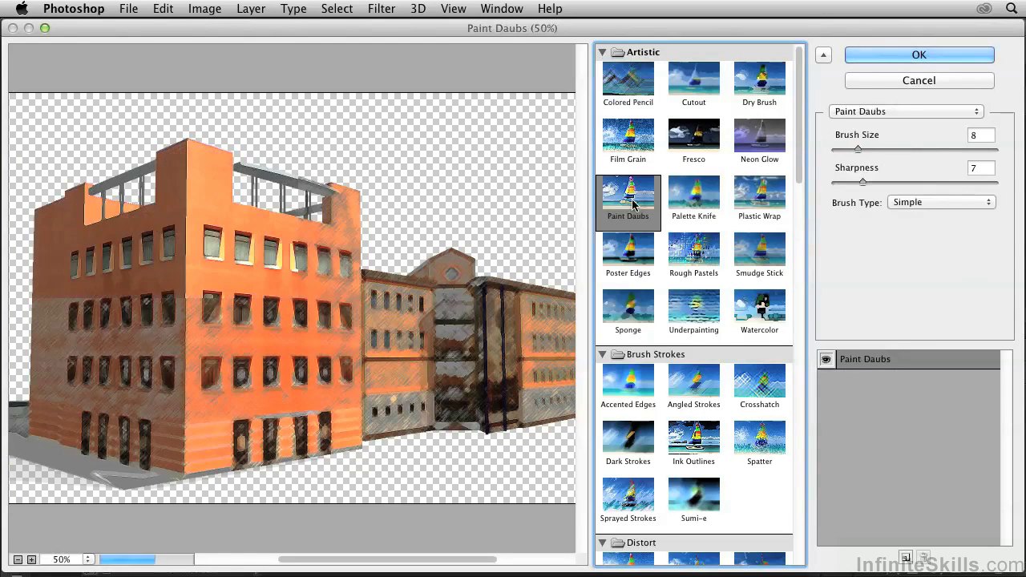
pyautogui.moveTo(858, 152)
pyautogui.mouseDown()
pyautogui.moveTo(897, 154)
pyautogui.moveTo(875, 156)
pyautogui.mouseUp()
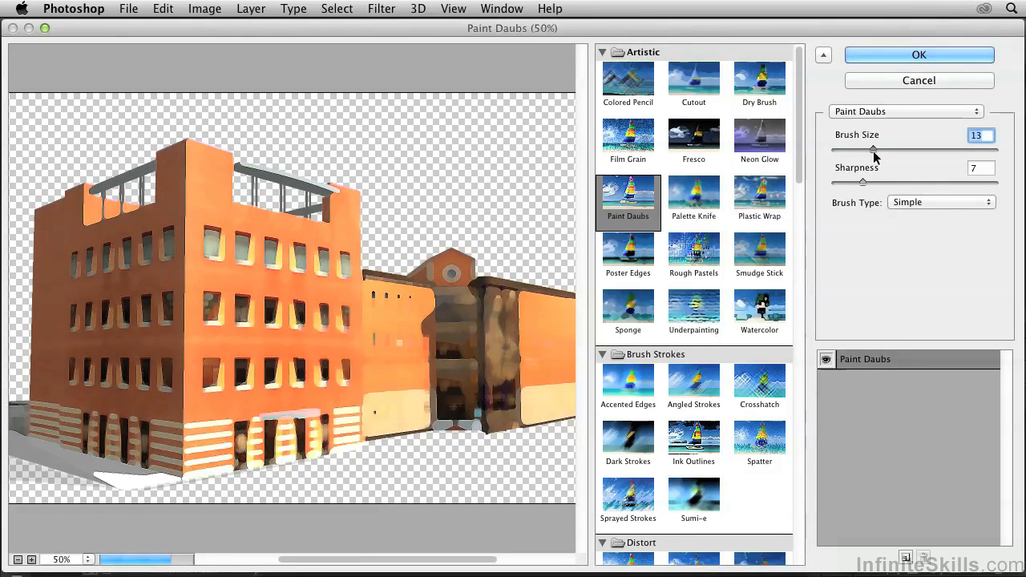
pyautogui.click(913, 206)
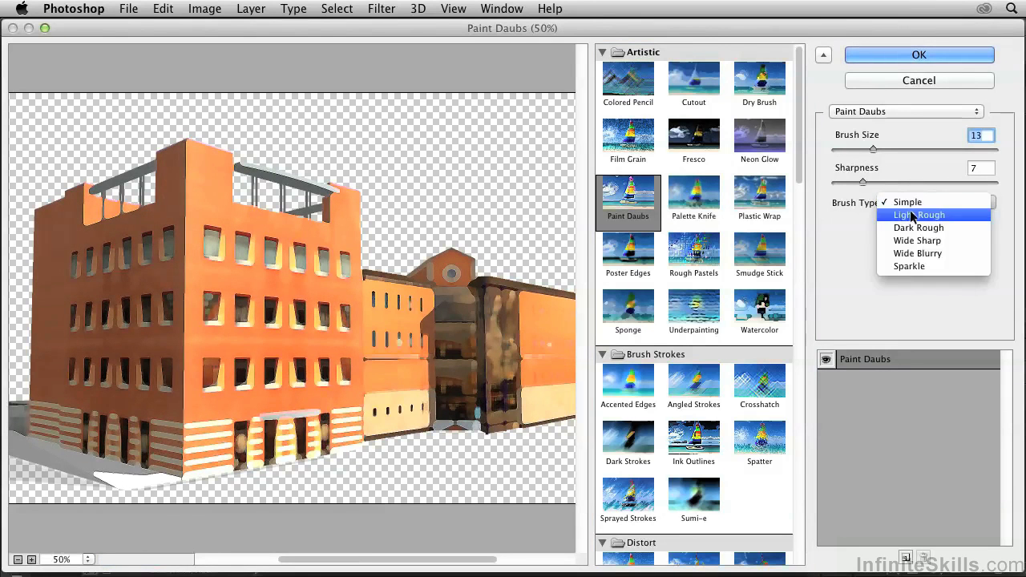
pyautogui.click(913, 214)
pyautogui.click(899, 203)
pyautogui.click(898, 202)
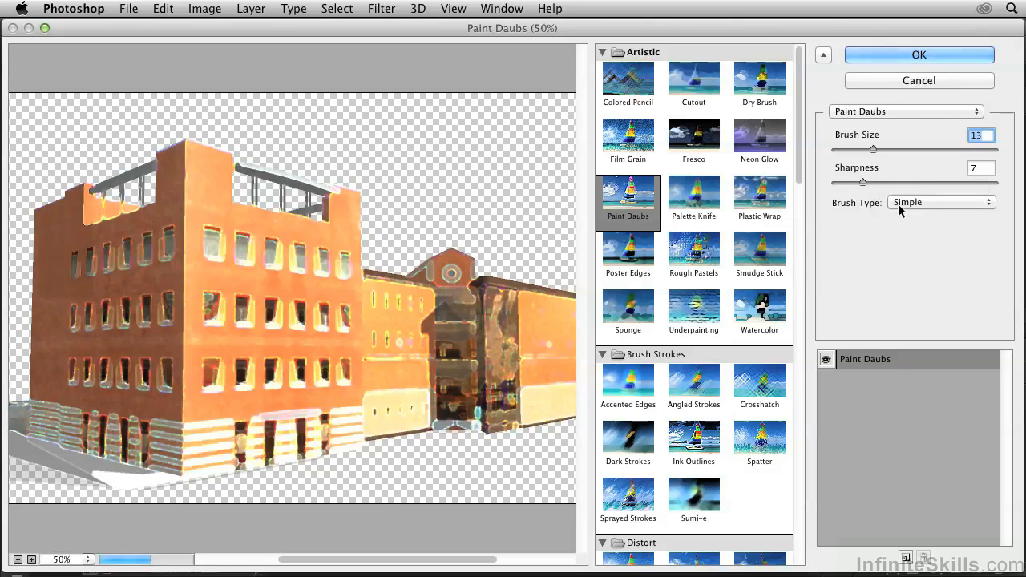
pyautogui.moveTo(898, 202); pyautogui.dragTo(898, 190)
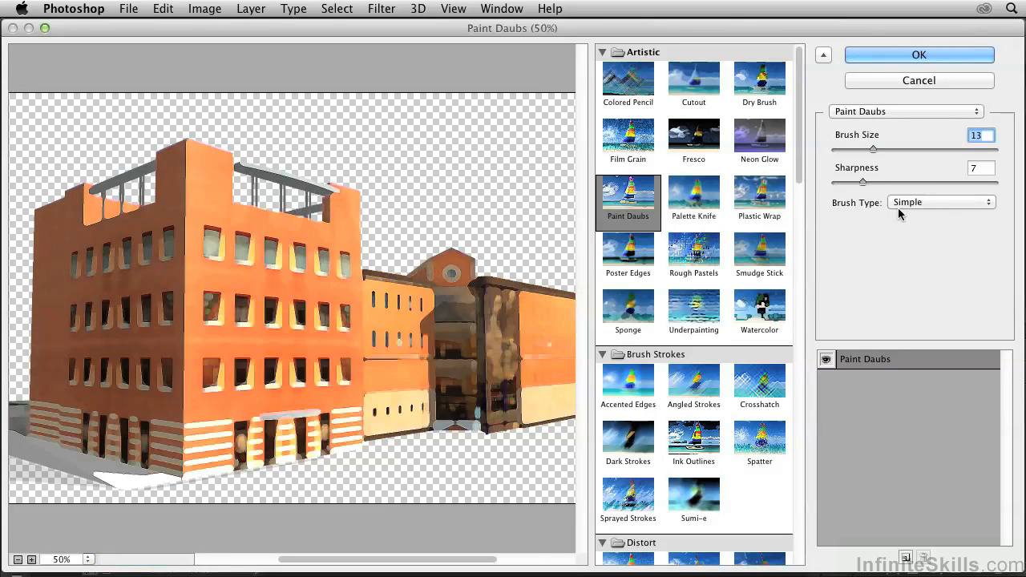
# Step: Switch the effect to Rough Pastels with a stroke length of 6
pyautogui.click(694, 258)
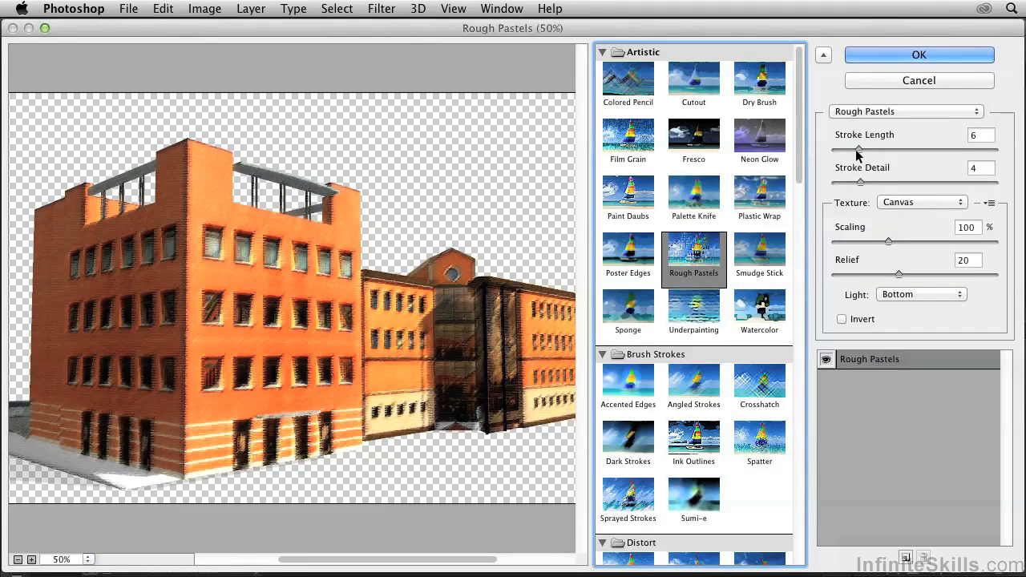
pyautogui.moveTo(858, 150)
pyautogui.mouseDown()
pyautogui.moveTo(871, 149)
pyautogui.moveTo(859, 150)
pyautogui.mouseUp()
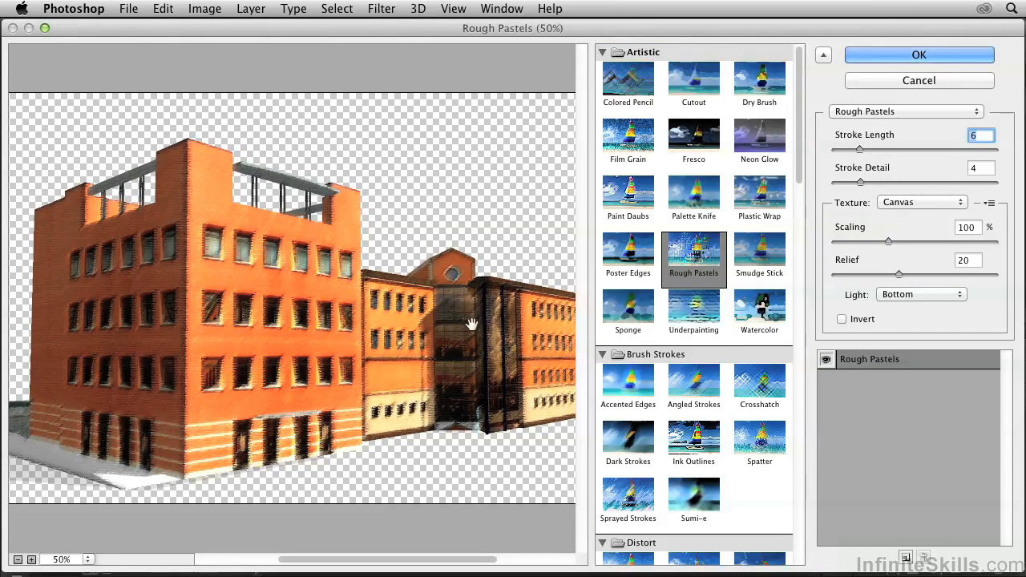
pyautogui.moveTo(471, 324); pyautogui.dragTo(436, 324)
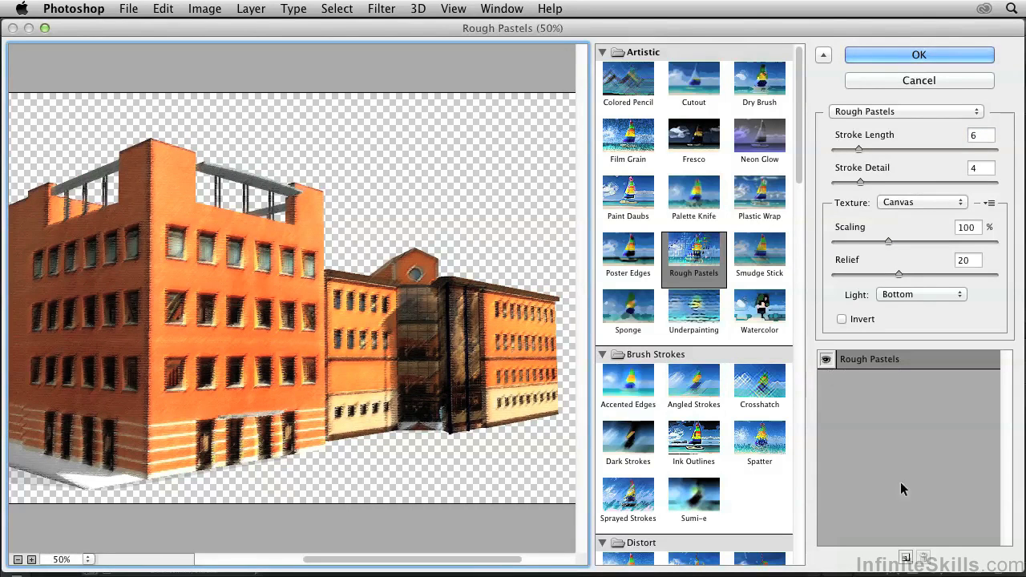
# Step: Stack an Accented Edges effect above Rough Pastels with edge width 5 and edge brightness 26
pyautogui.click(904, 558)
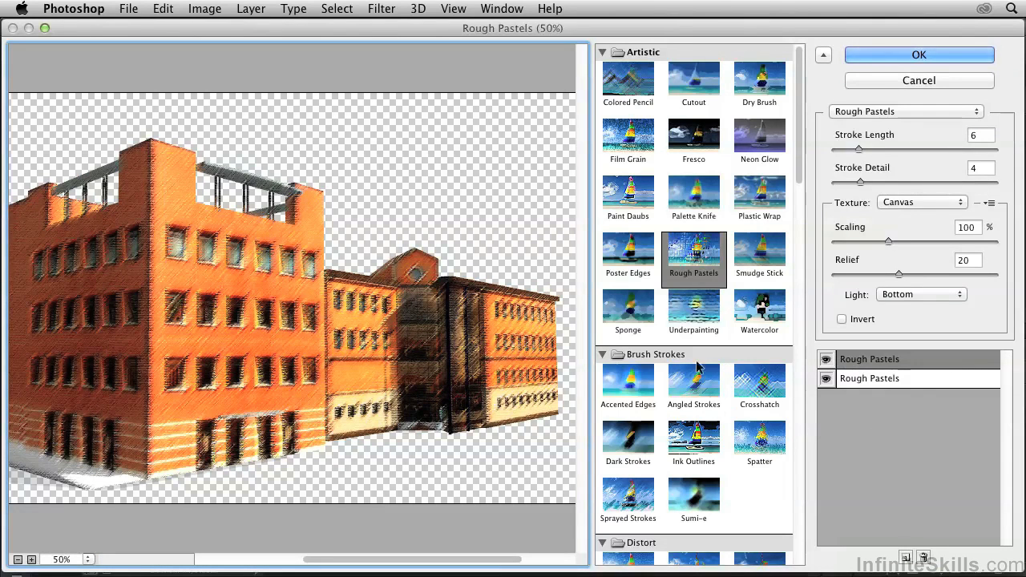
pyautogui.click(685, 387)
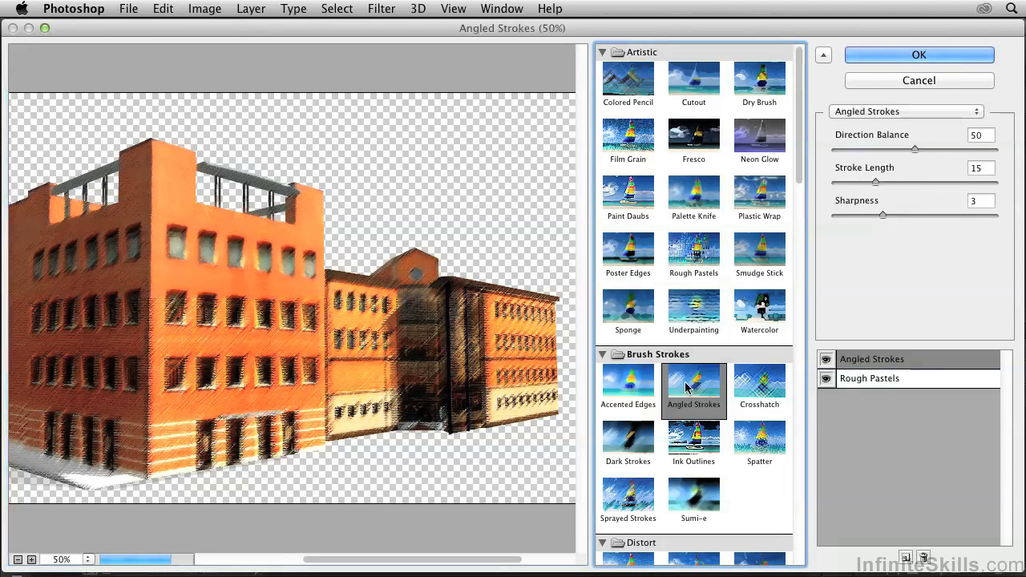
pyautogui.click(637, 388)
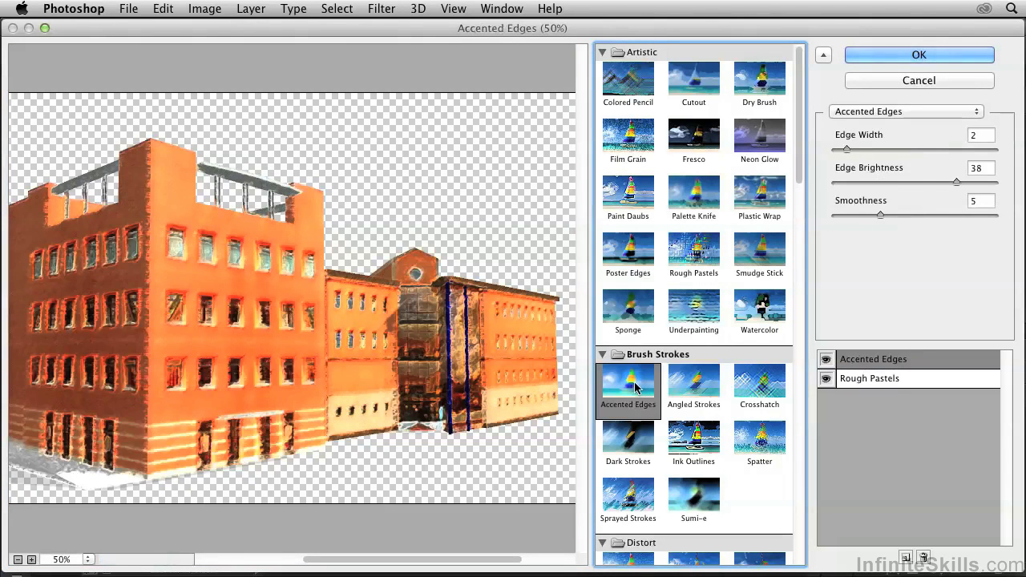
pyautogui.click(848, 151)
pyautogui.moveTo(848, 151); pyautogui.dragTo(882, 151)
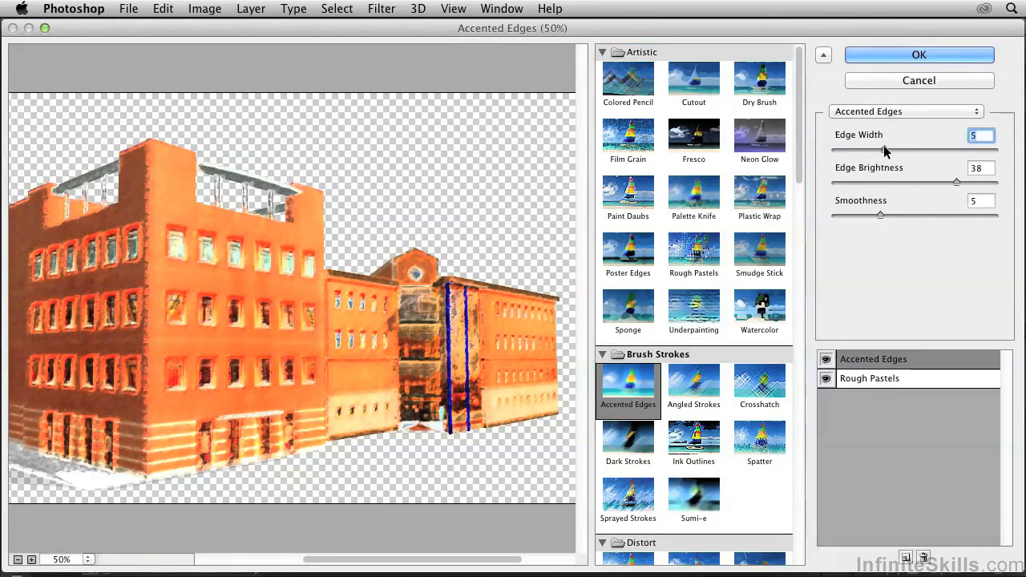
pyautogui.moveTo(956, 183); pyautogui.dragTo(919, 185)
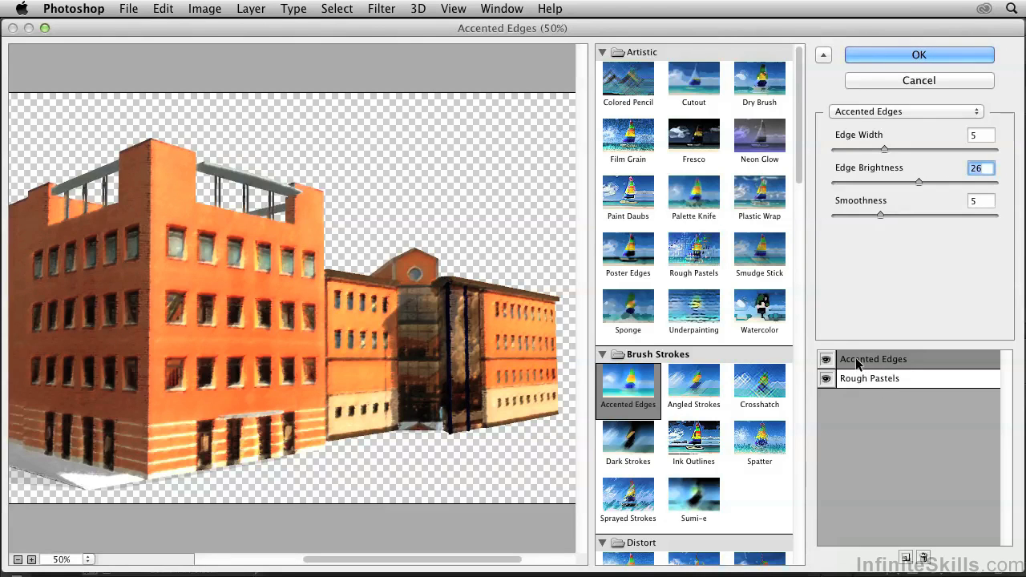
# Step: Try Accented Edges beneath Rough Pastels in the effect stack, and restore the original order
pyautogui.moveTo(858, 363); pyautogui.dragTo(860, 387)
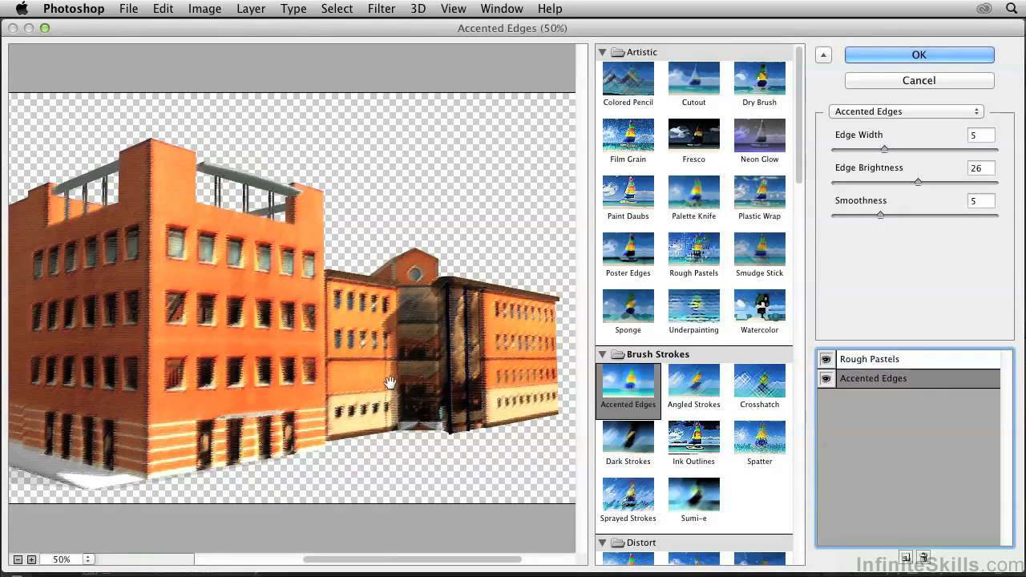
pyautogui.moveTo(863, 384); pyautogui.dragTo(856, 359)
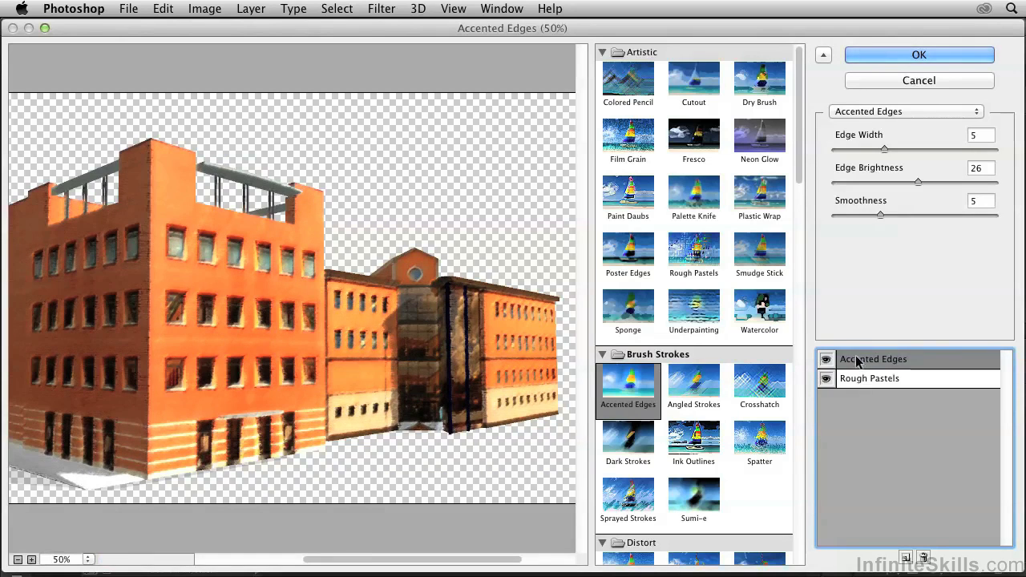
# Step: Add a Diffuse Glow effect layer and place it between Accented Edges and Rough Pastels
pyautogui.click(905, 558)
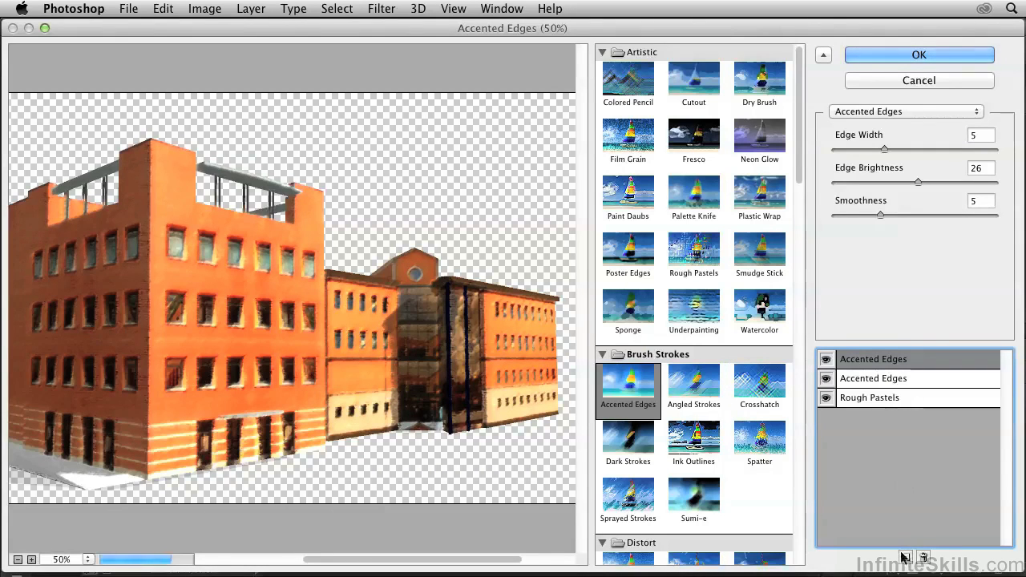
pyautogui.moveTo(799, 155); pyautogui.dragTo(806, 305)
pyautogui.click(626, 420)
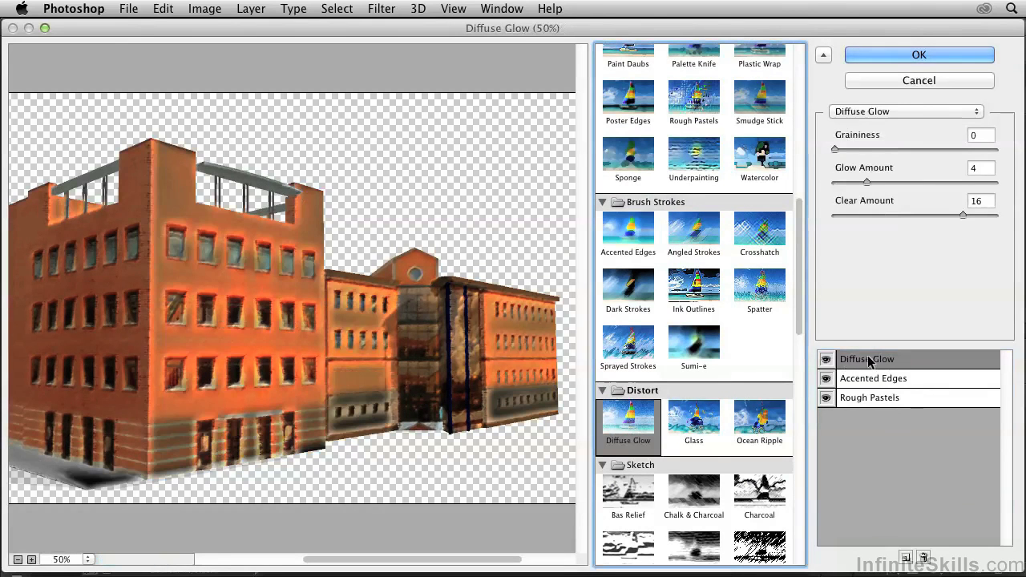
pyautogui.moveTo(868, 362); pyautogui.dragTo(871, 382)
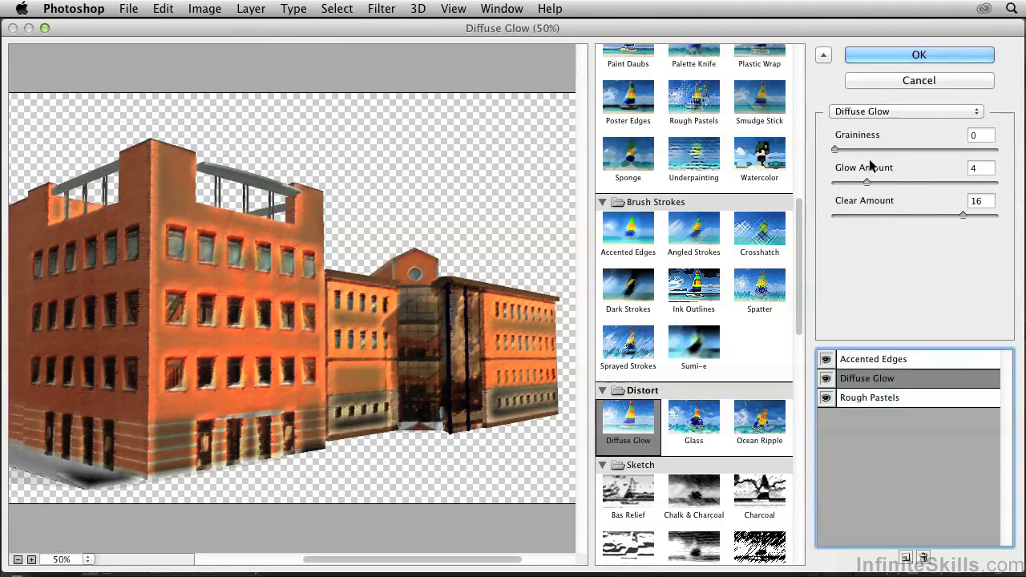
# Step: Try Diffuse Glow with glow amount 7 and clear amount 15, and delete that effect layer
pyautogui.moveTo(866, 182); pyautogui.dragTo(896, 194)
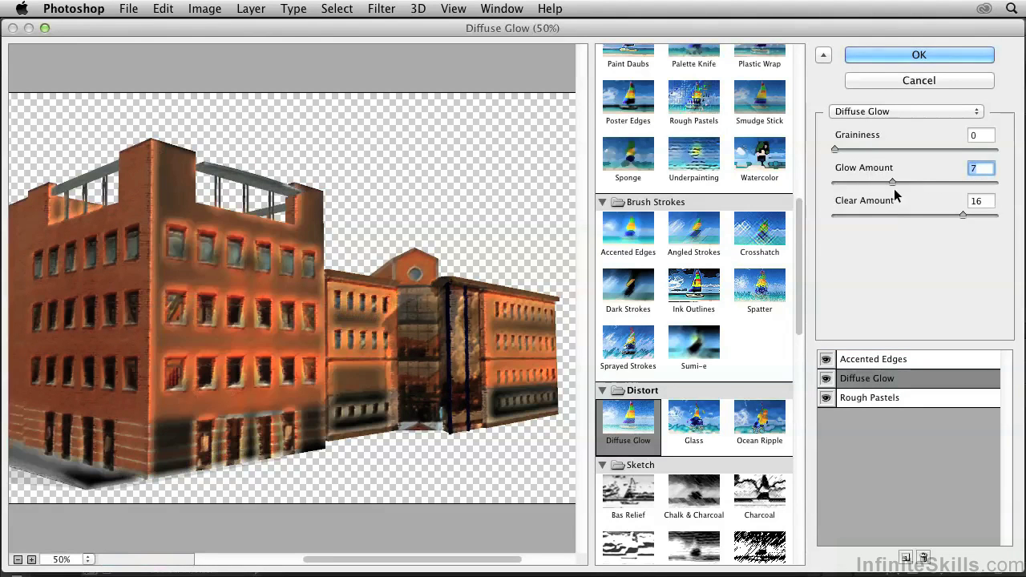
pyautogui.moveTo(964, 219)
pyautogui.mouseDown()
pyautogui.moveTo(932, 219)
pyautogui.moveTo(954, 224)
pyautogui.mouseUp()
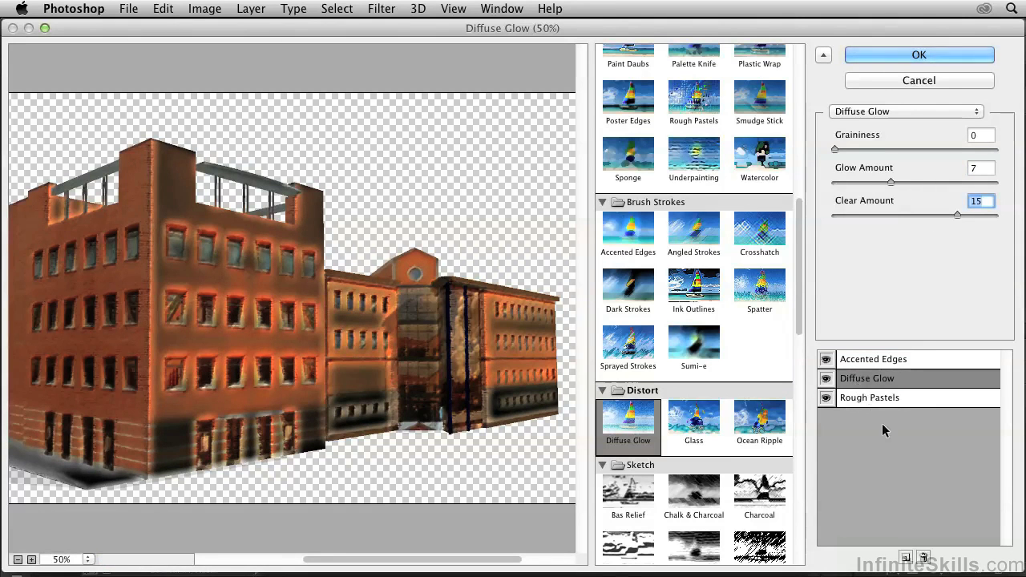
pyautogui.click(924, 559)
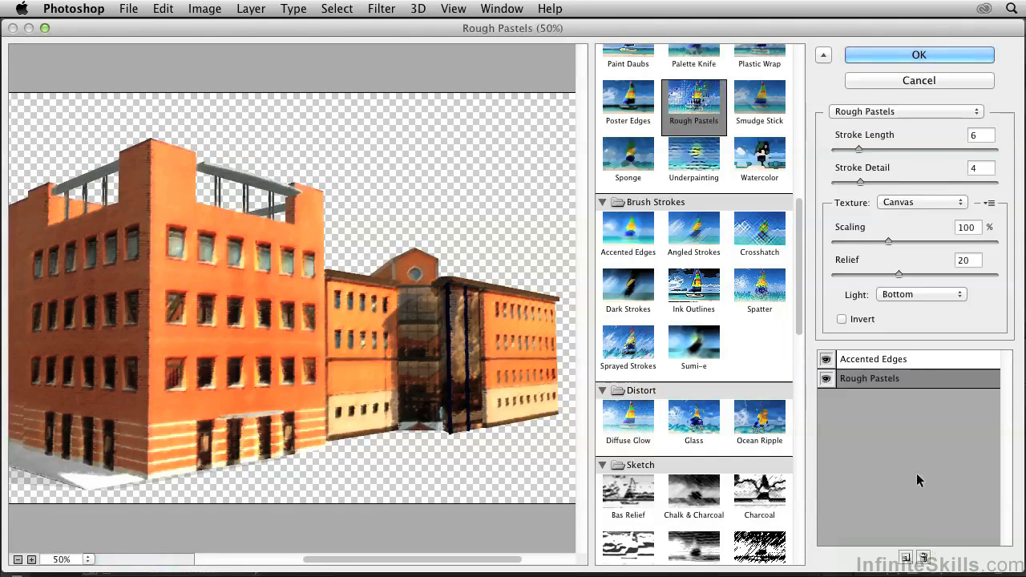
# Step: Try Dark Strokes in place of the Accented Edges effect, and switch back to Accented Edges
pyautogui.click(876, 362)
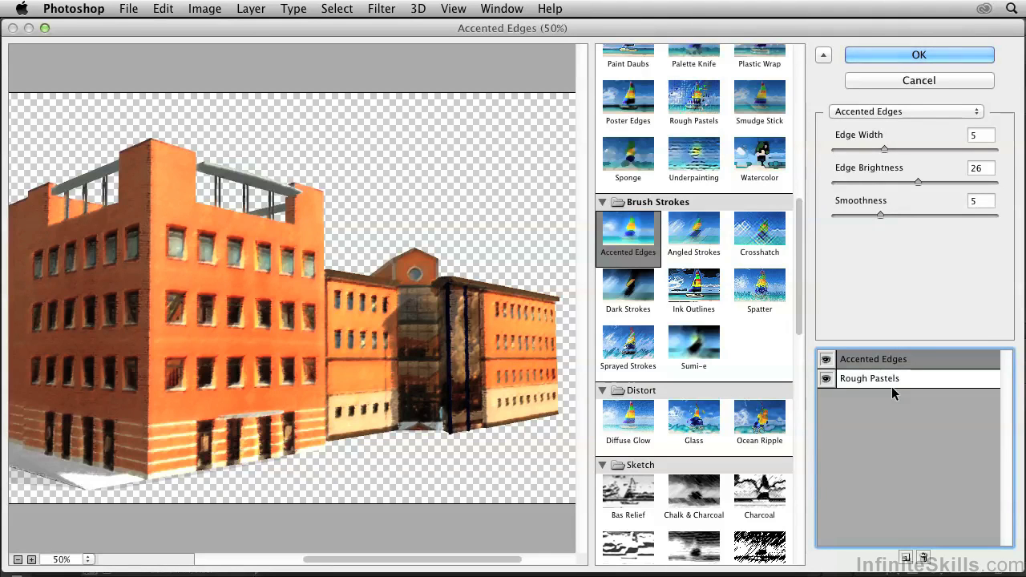
pyautogui.click(638, 295)
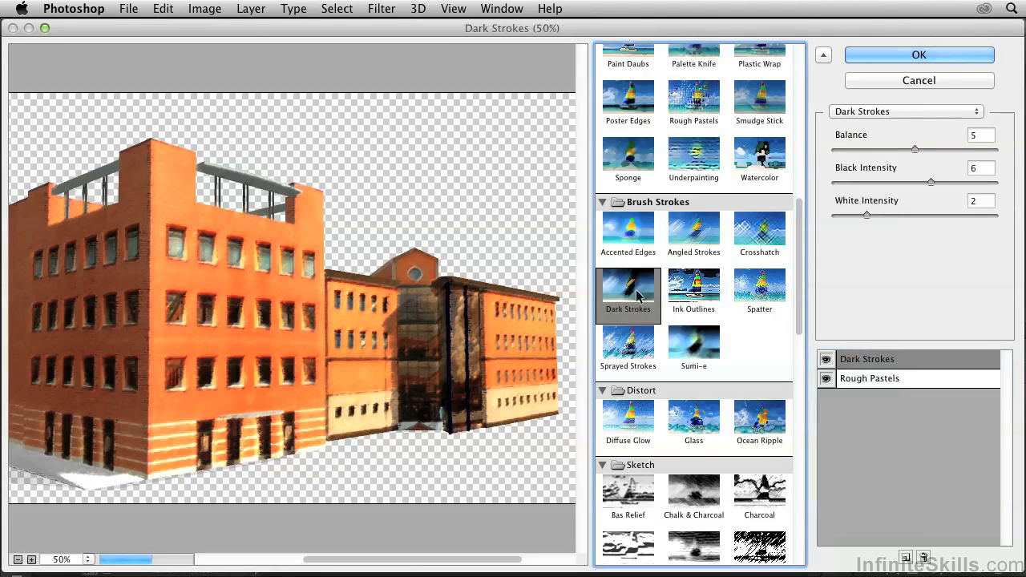
pyautogui.click(635, 242)
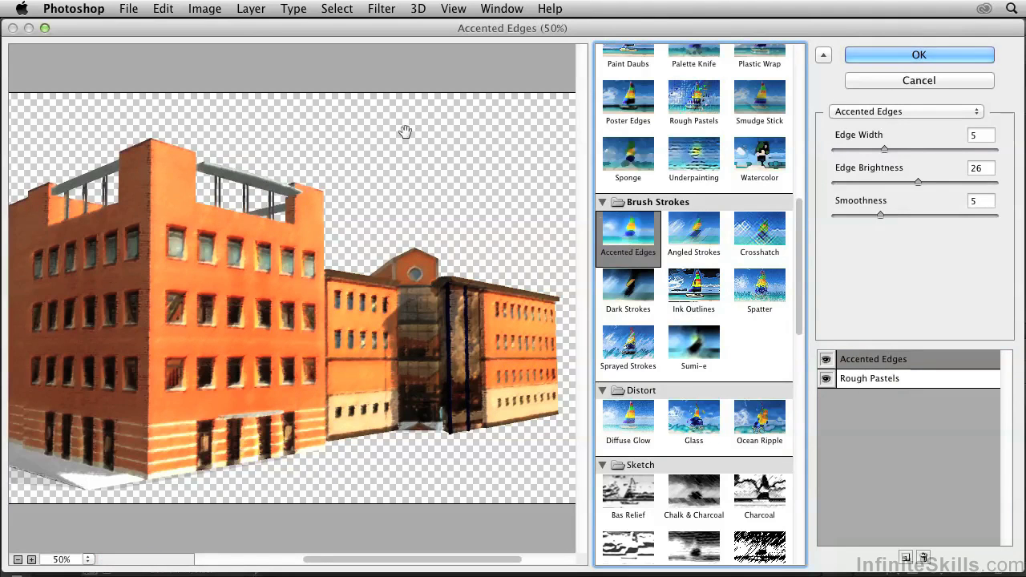
pyautogui.moveTo(408, 152); pyautogui.dragTo(481, 150)
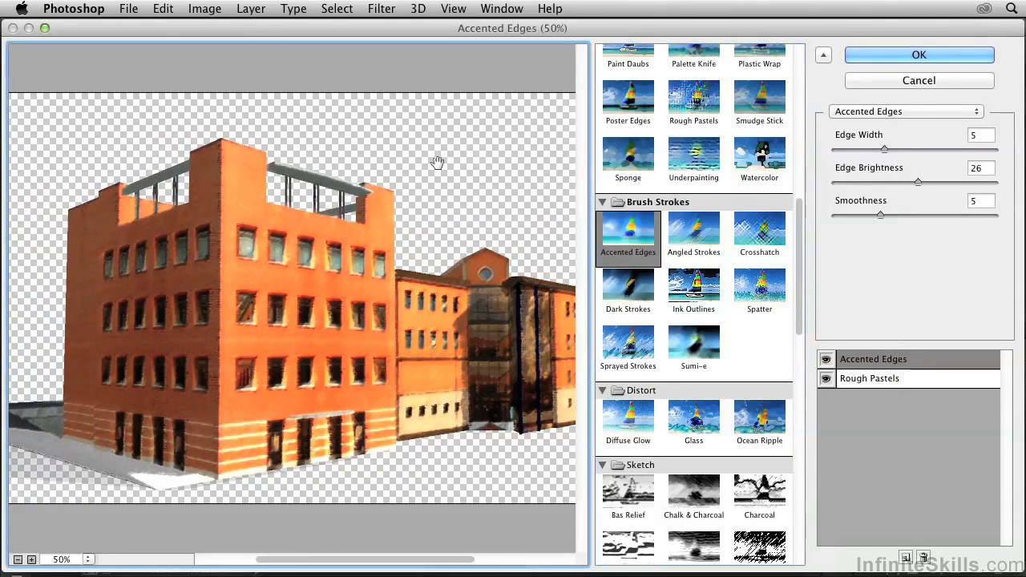
# Step: Apply the Accented Edges and Rough Pastels stack to the Library layer, and reopen its Filter Gallery smart filter for editing
pyautogui.click(897, 58)
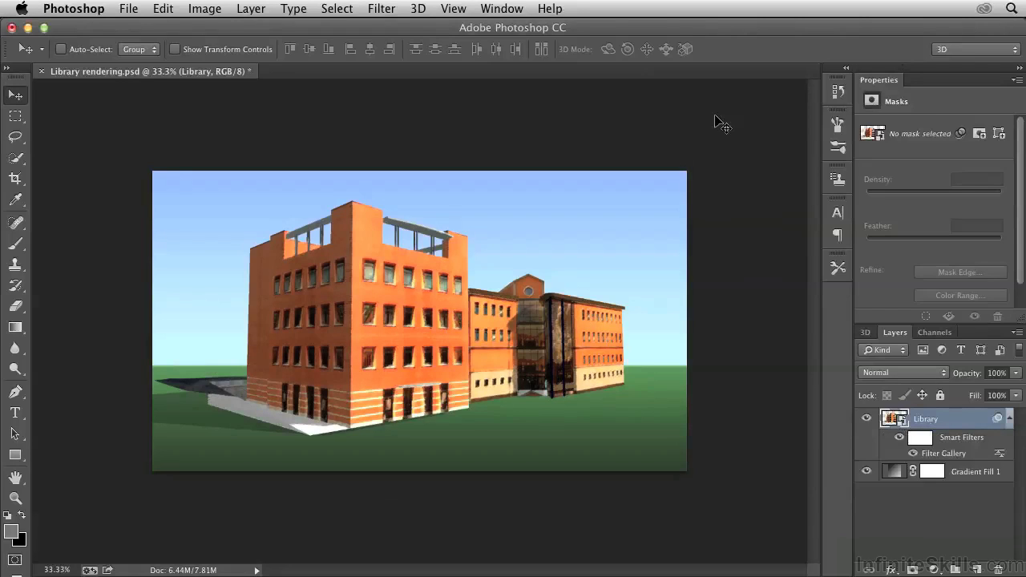
pyautogui.doubleClick(931, 454)
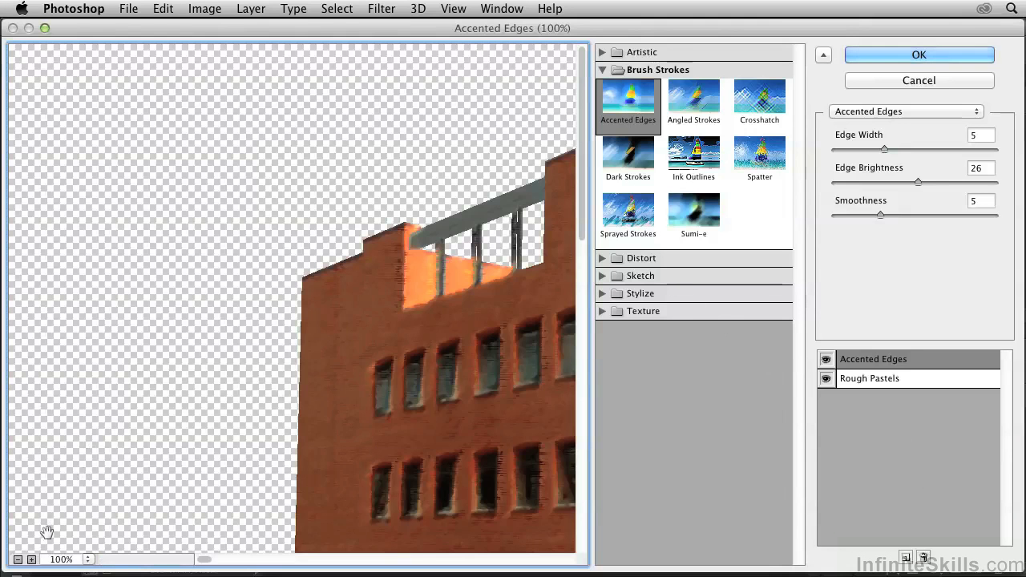
pyautogui.click(18, 559)
pyautogui.click(18, 559)
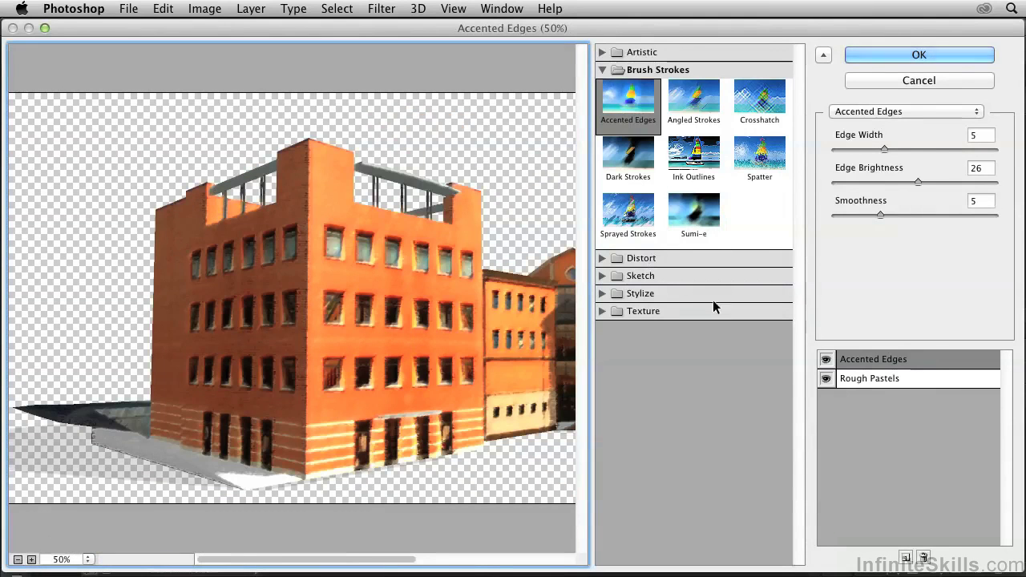
# Step: Replace the Rough Pastels effect with Watercolor, set its brush detail to 6, raise the shadow intensity, and apply the stack
pyautogui.click(878, 380)
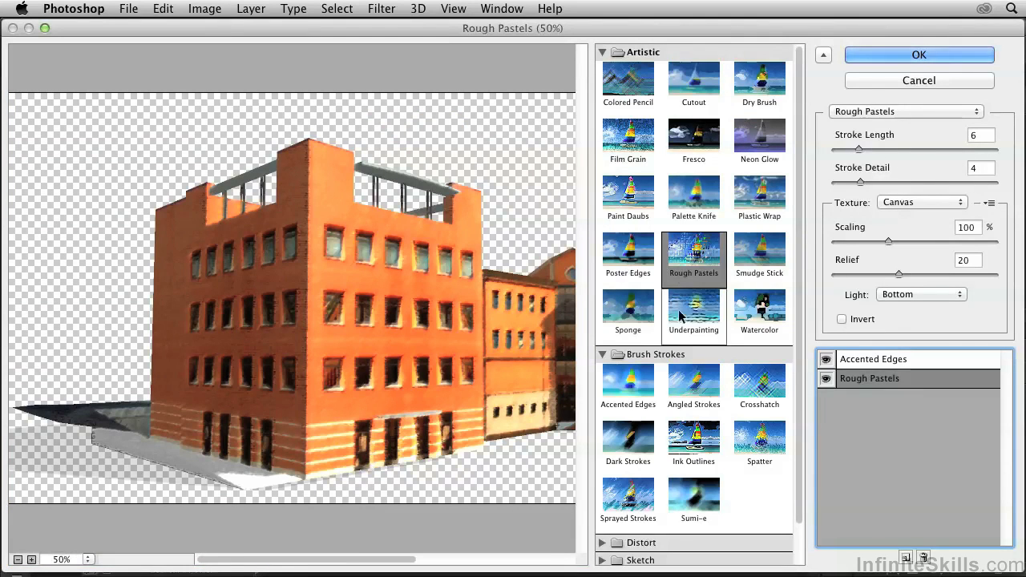
pyautogui.click(758, 312)
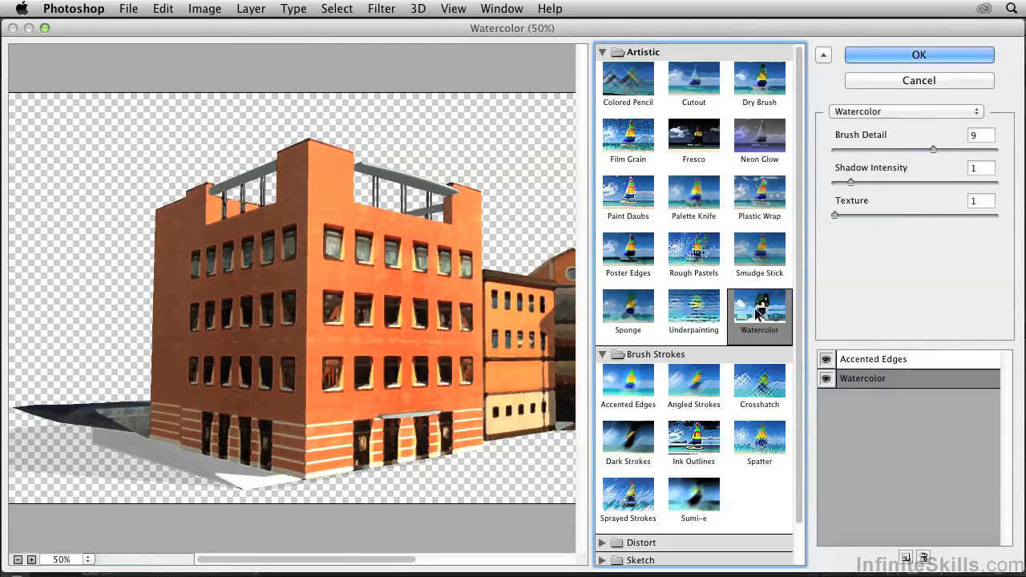
pyautogui.moveTo(934, 149); pyautogui.dragTo(900, 154)
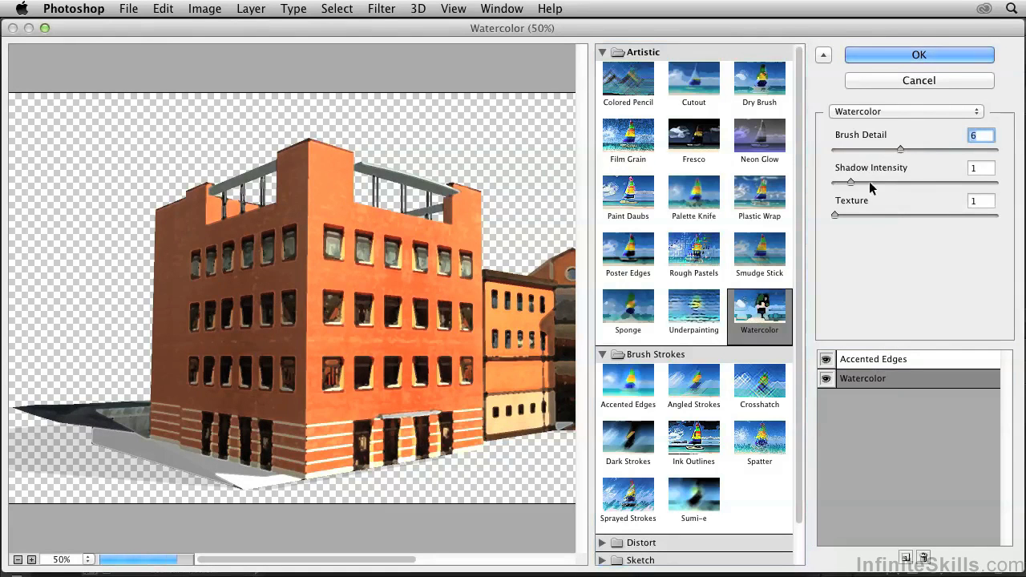
pyautogui.moveTo(853, 183); pyautogui.dragTo(925, 218)
pyautogui.click(935, 55)
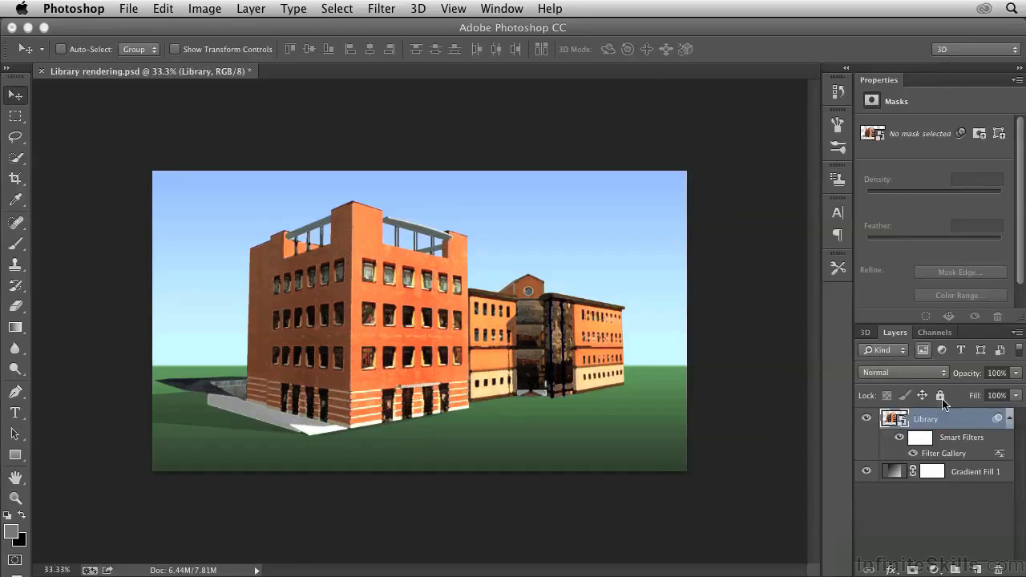
# Step: Open the Filter Gallery smart filter's blending options and try the Soft Light, Overlay and Hard Light modes
pyautogui.doubleClick(1000, 456)
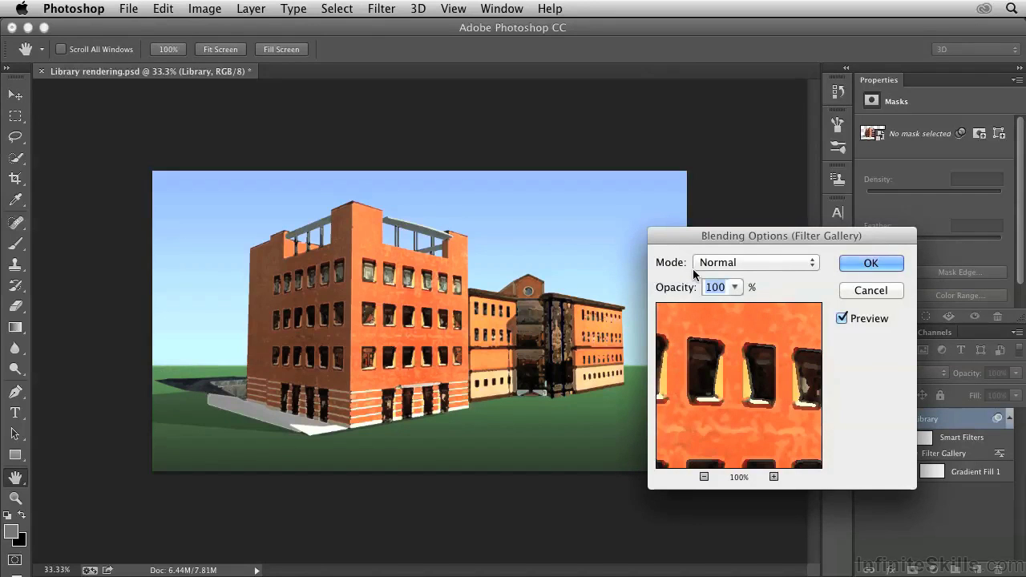
pyautogui.click(742, 262)
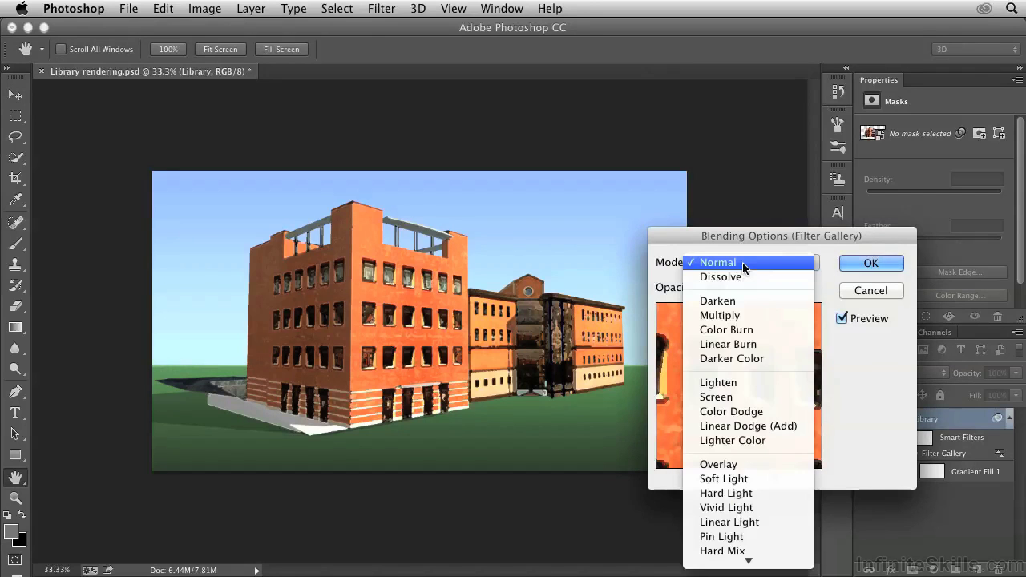
pyautogui.click(733, 479)
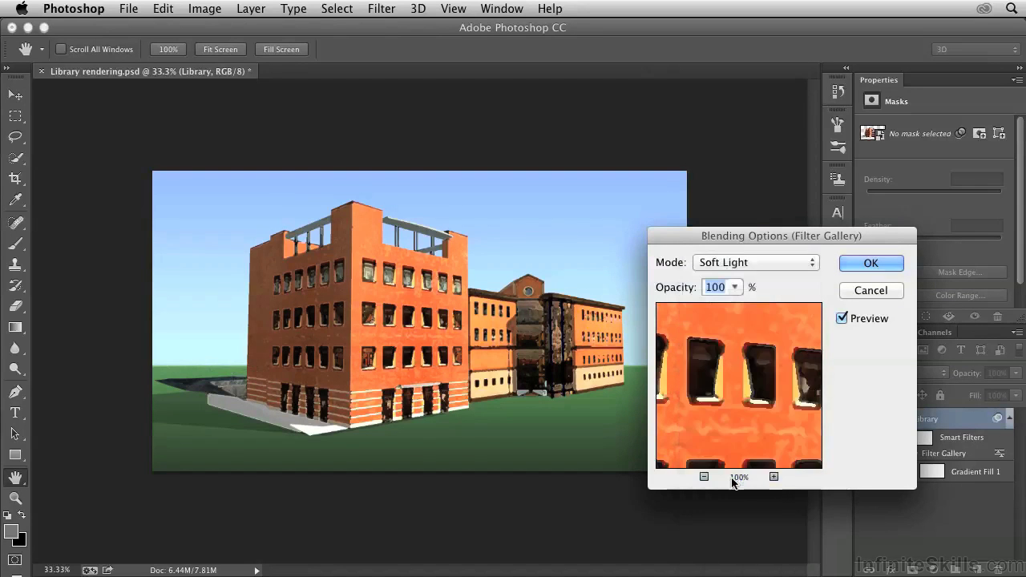
pyautogui.click(769, 260)
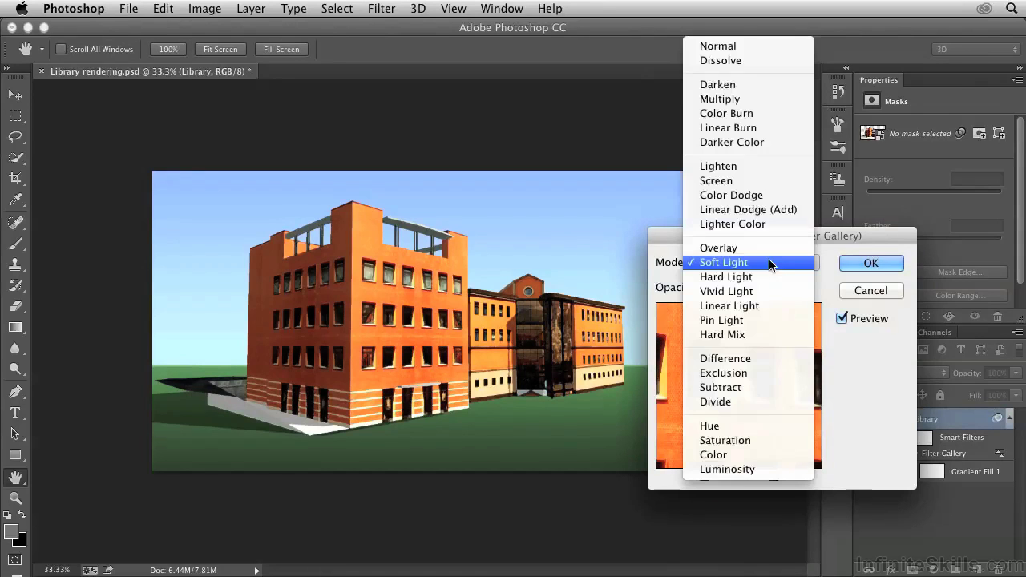
pyautogui.click(767, 248)
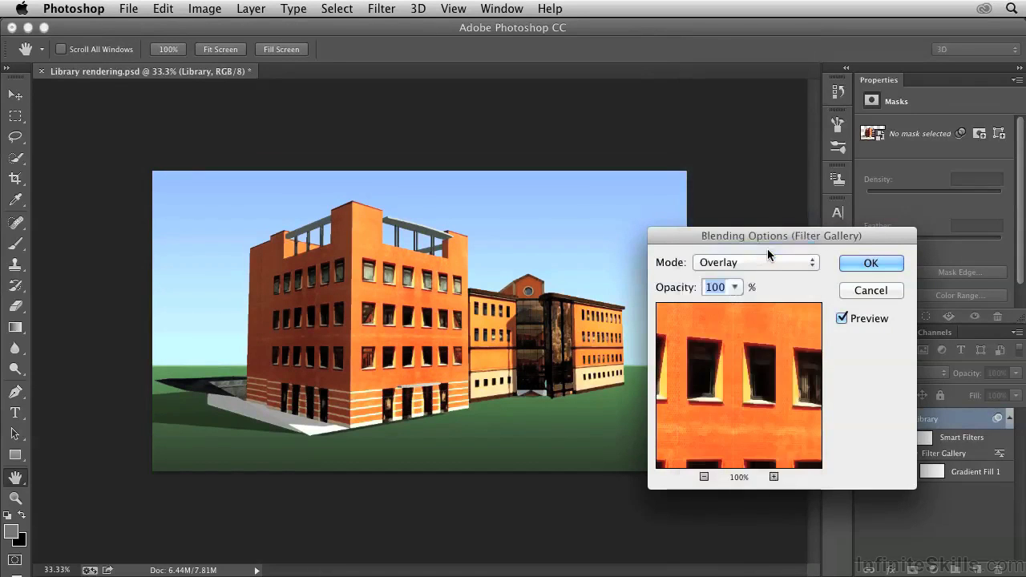
pyautogui.click(768, 263)
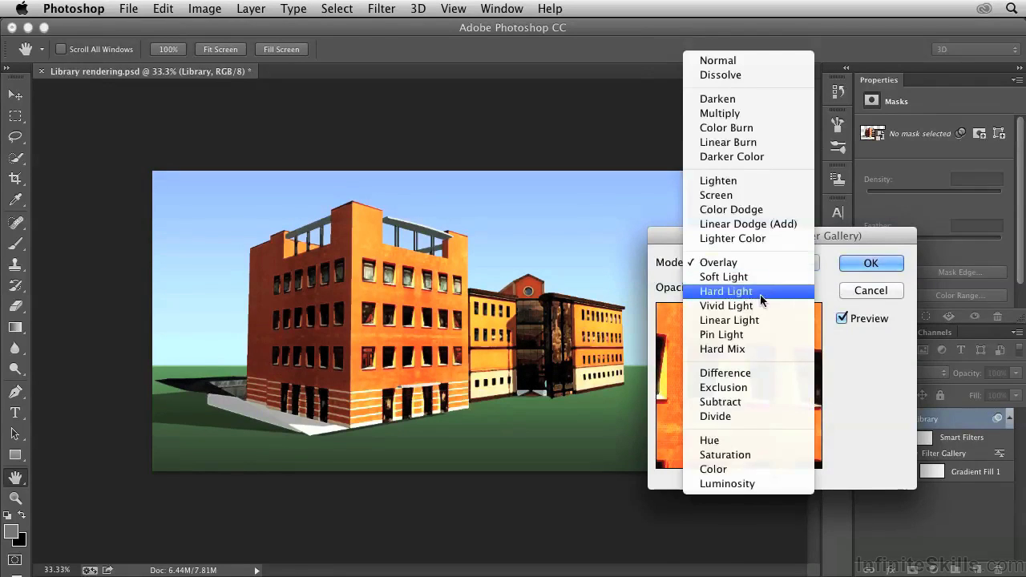
pyautogui.click(760, 291)
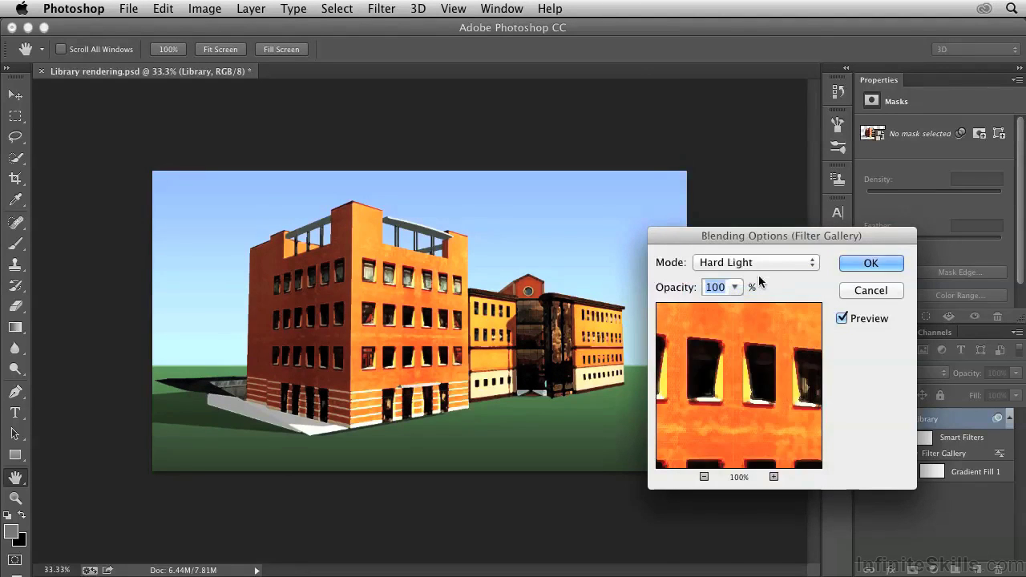
# Step: Try the Vivid Light, Linear Light and Pin Light modes for the Filter Gallery smart filter
pyautogui.click(759, 262)
pyautogui.click(756, 275)
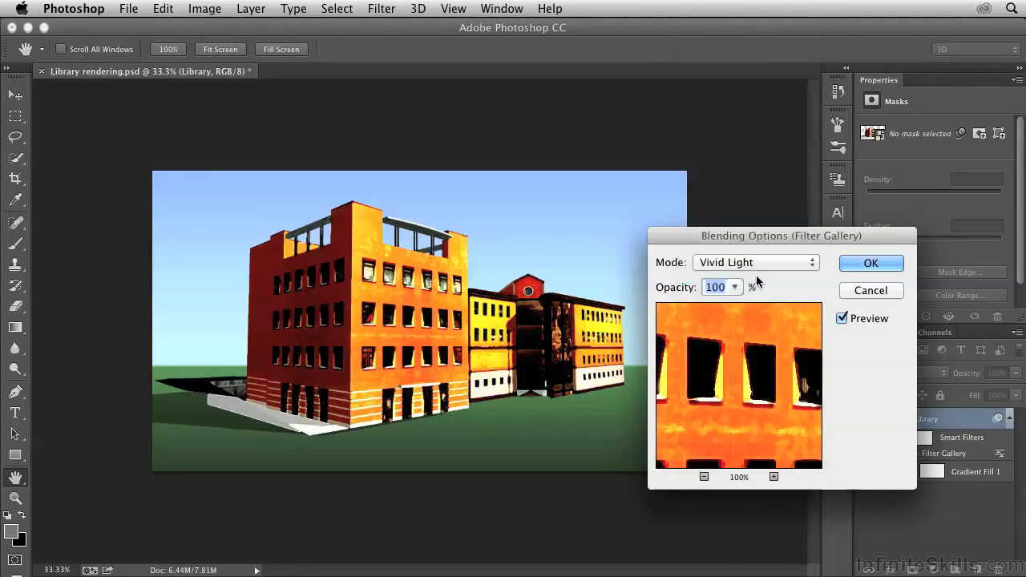
pyautogui.click(756, 262)
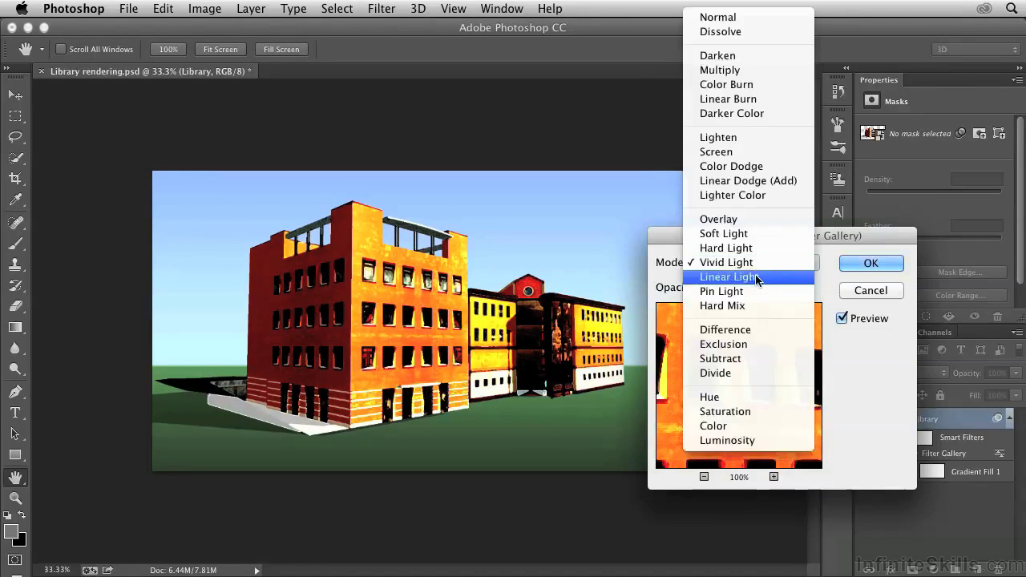
pyautogui.click(755, 276)
pyautogui.click(755, 266)
pyautogui.click(752, 276)
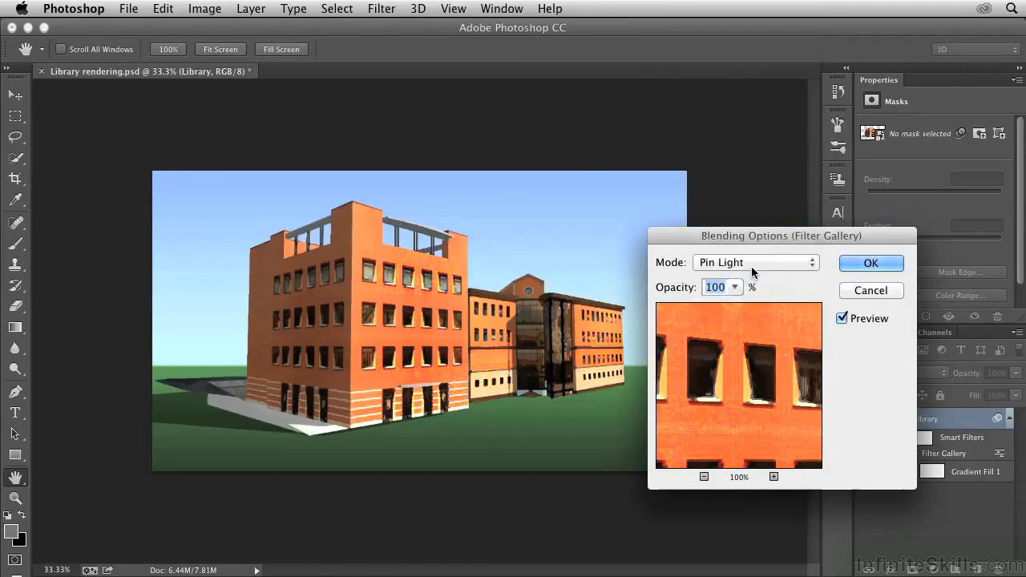
# Step: Blend the smart filter in Overlay mode at about 50% opacity, and toggle the Filter Gallery effect off and on to compare
pyautogui.click(751, 266)
pyautogui.click(739, 189)
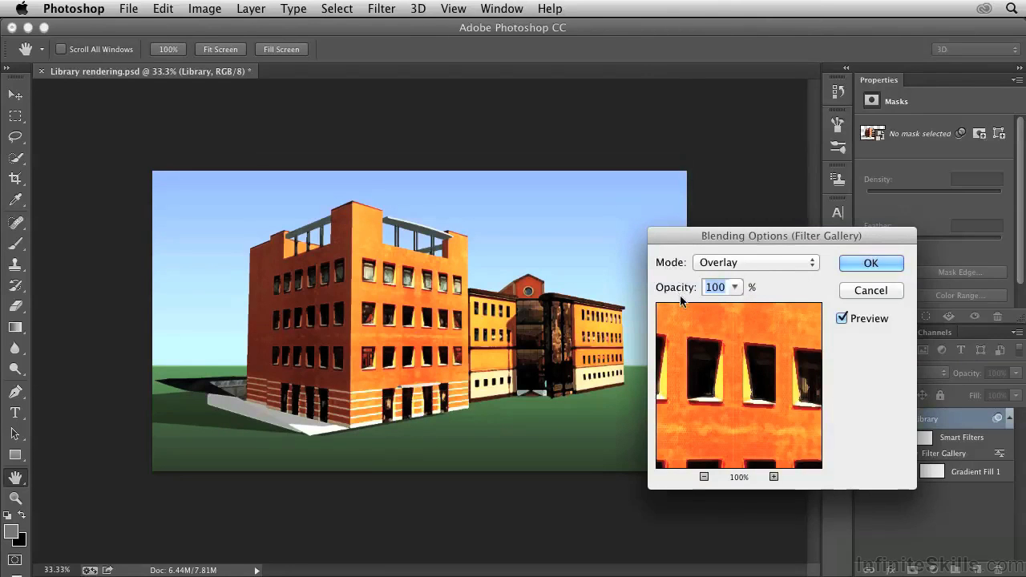
pyautogui.moveTo(680, 290); pyautogui.dragTo(636, 291)
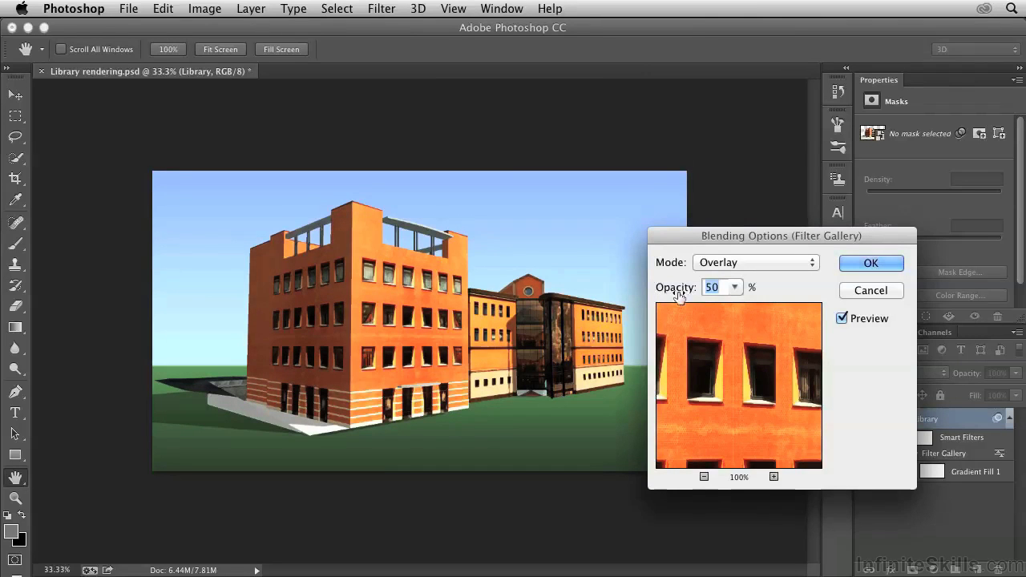
pyautogui.moveTo(680, 291); pyautogui.dragTo(685, 292)
pyautogui.click(864, 265)
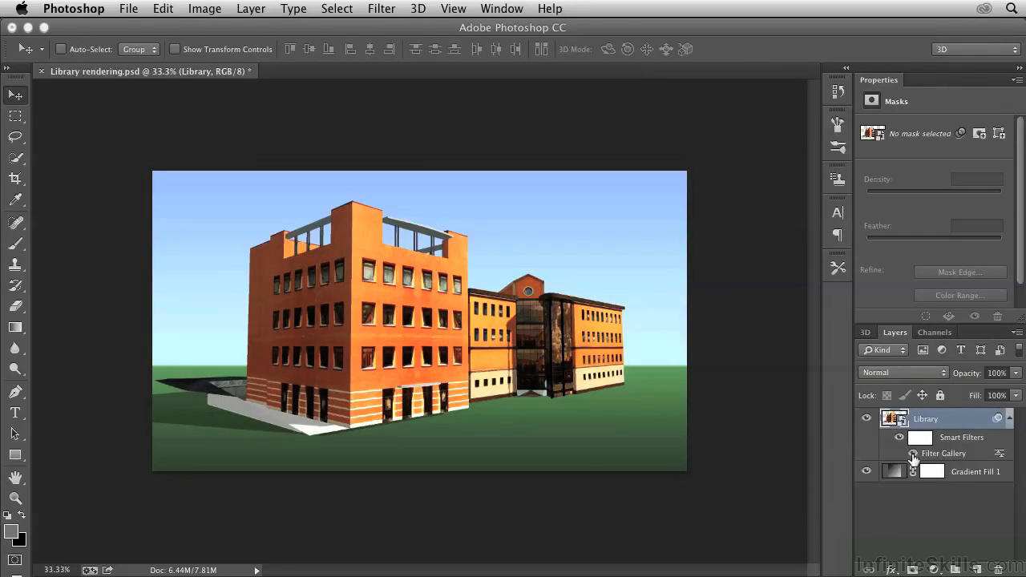
pyautogui.click(912, 453)
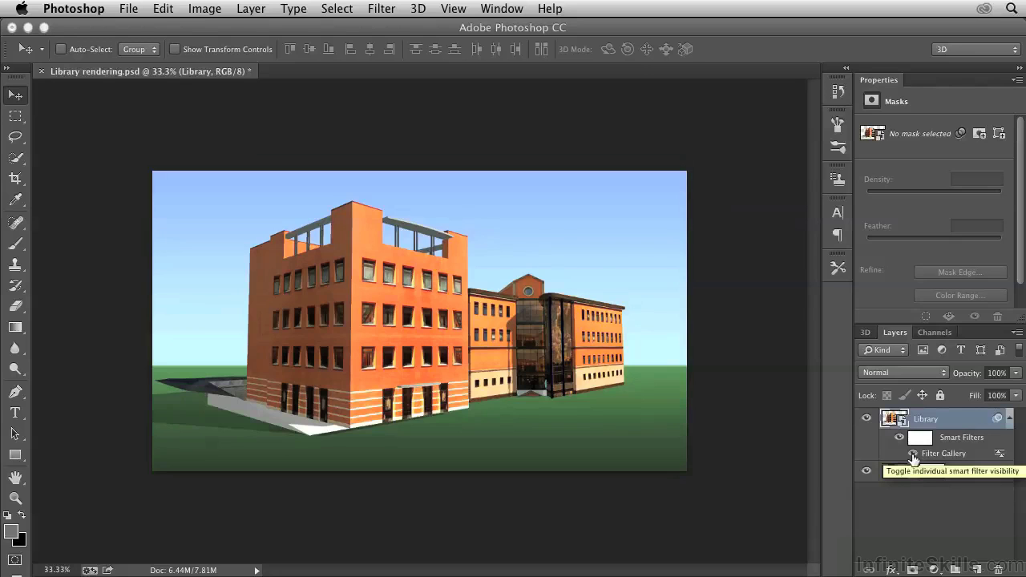
pyautogui.click(912, 453)
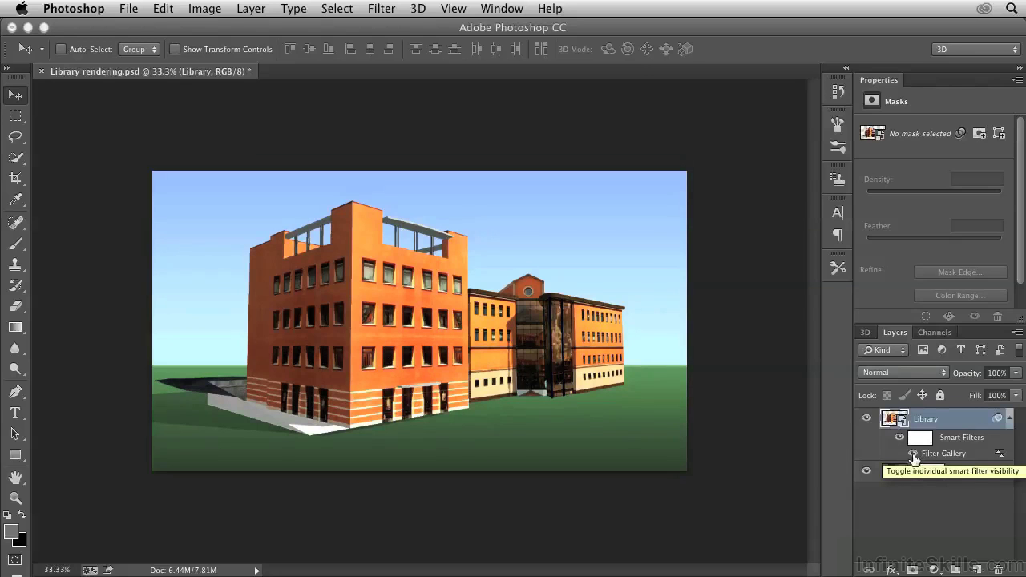